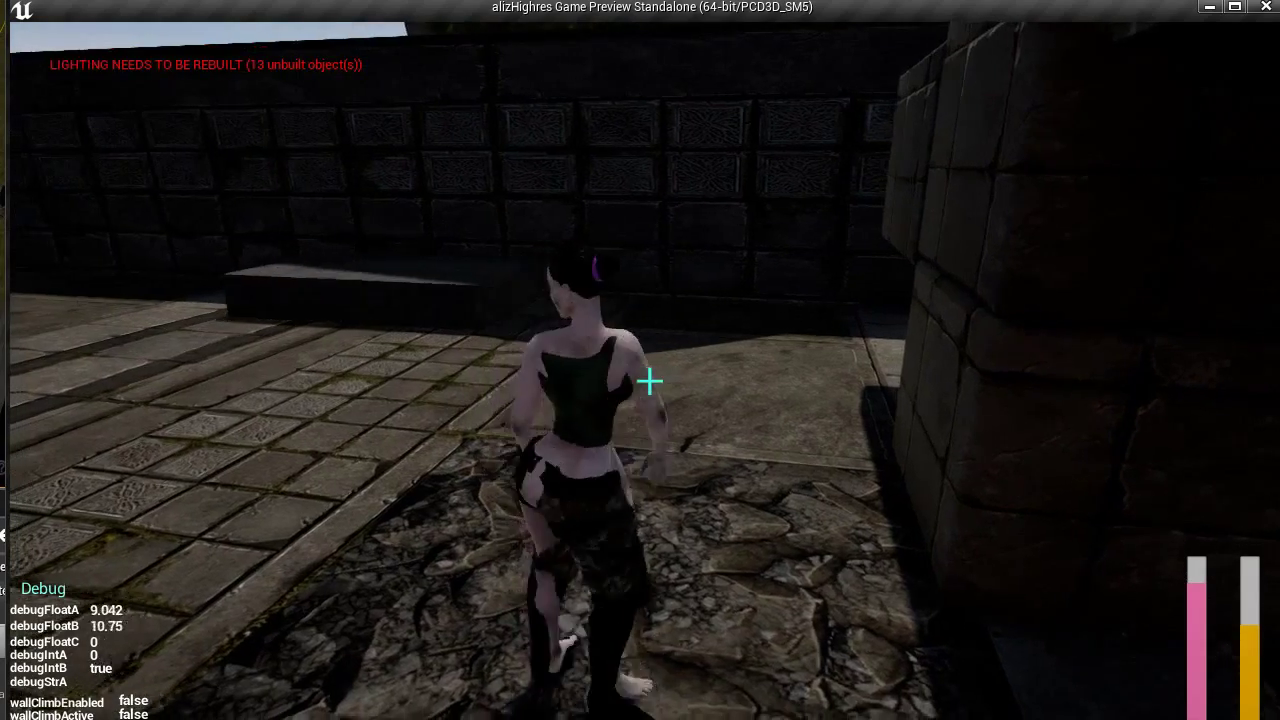
- Walk the character around the burning brazier in the game preview to examine the clothing from several angles
key(w)
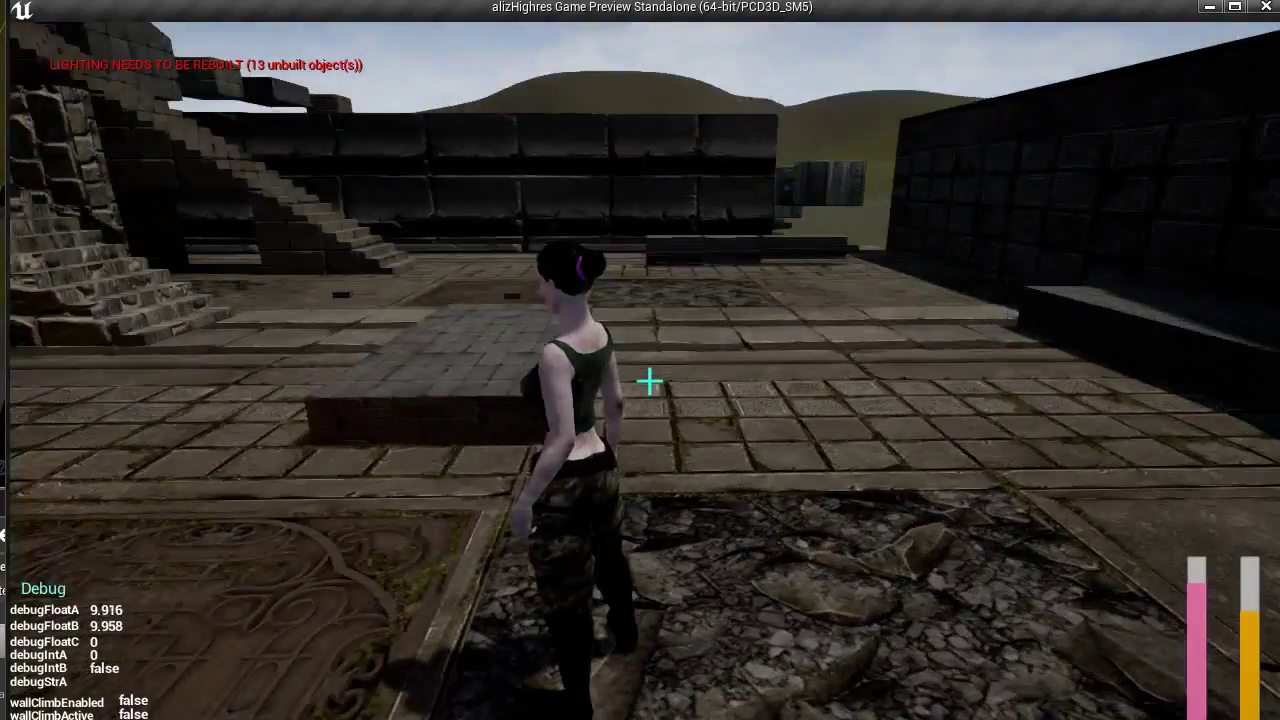
key(w)
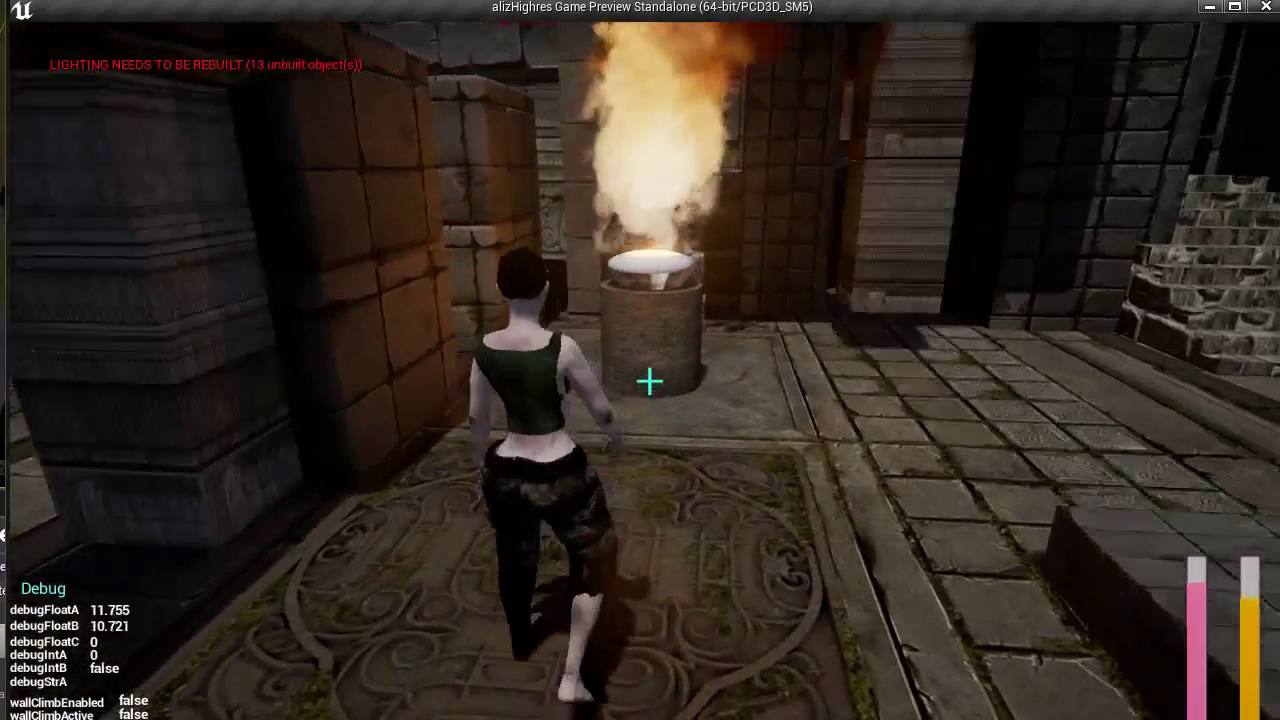
key(w)
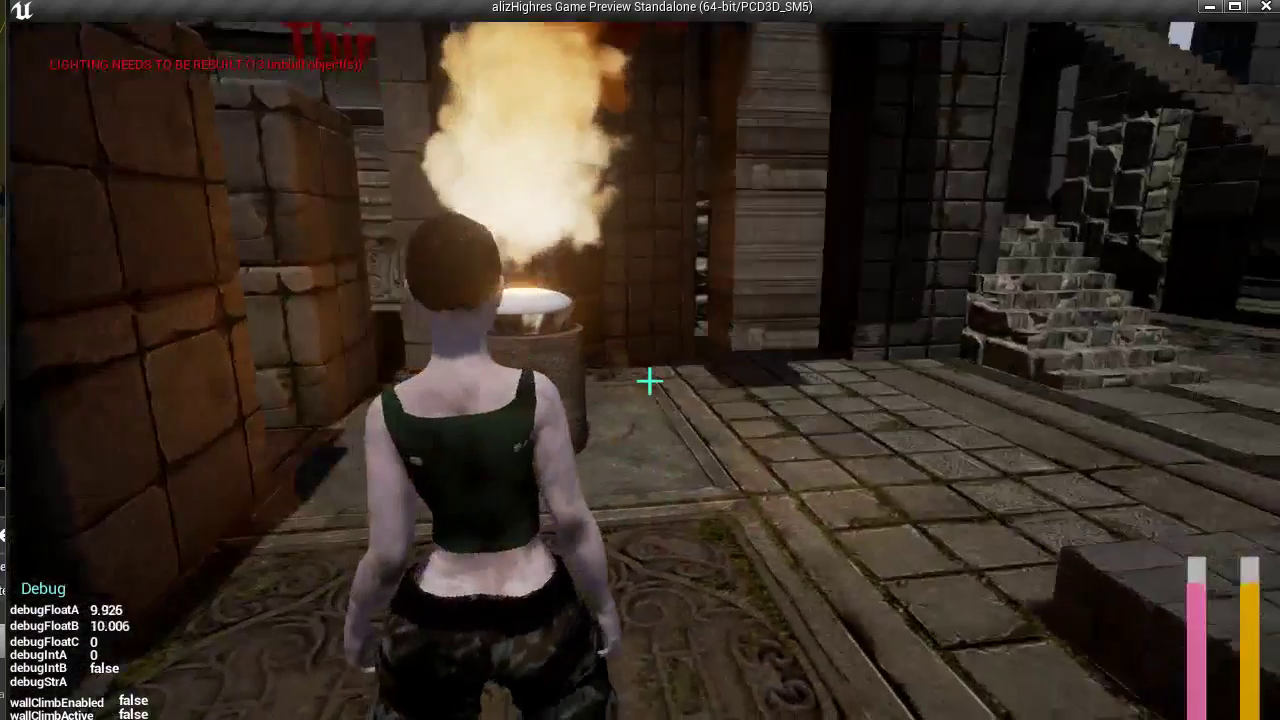
key(w)
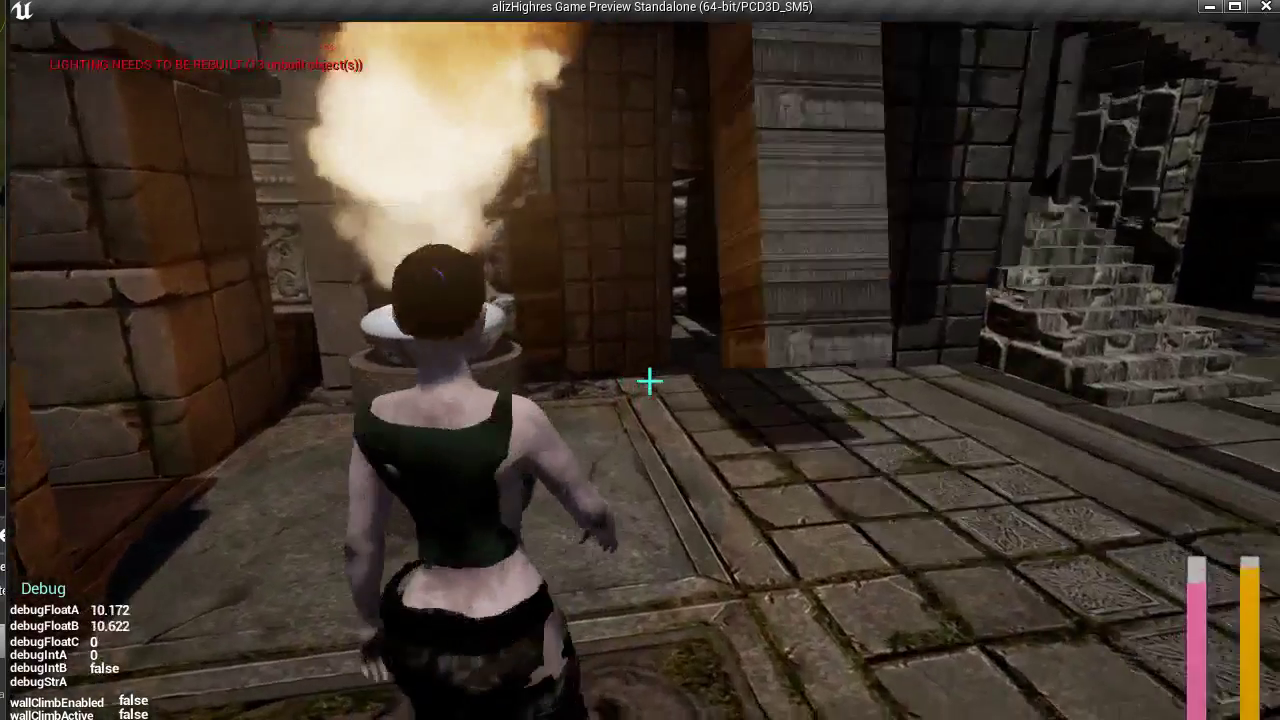
key(w)
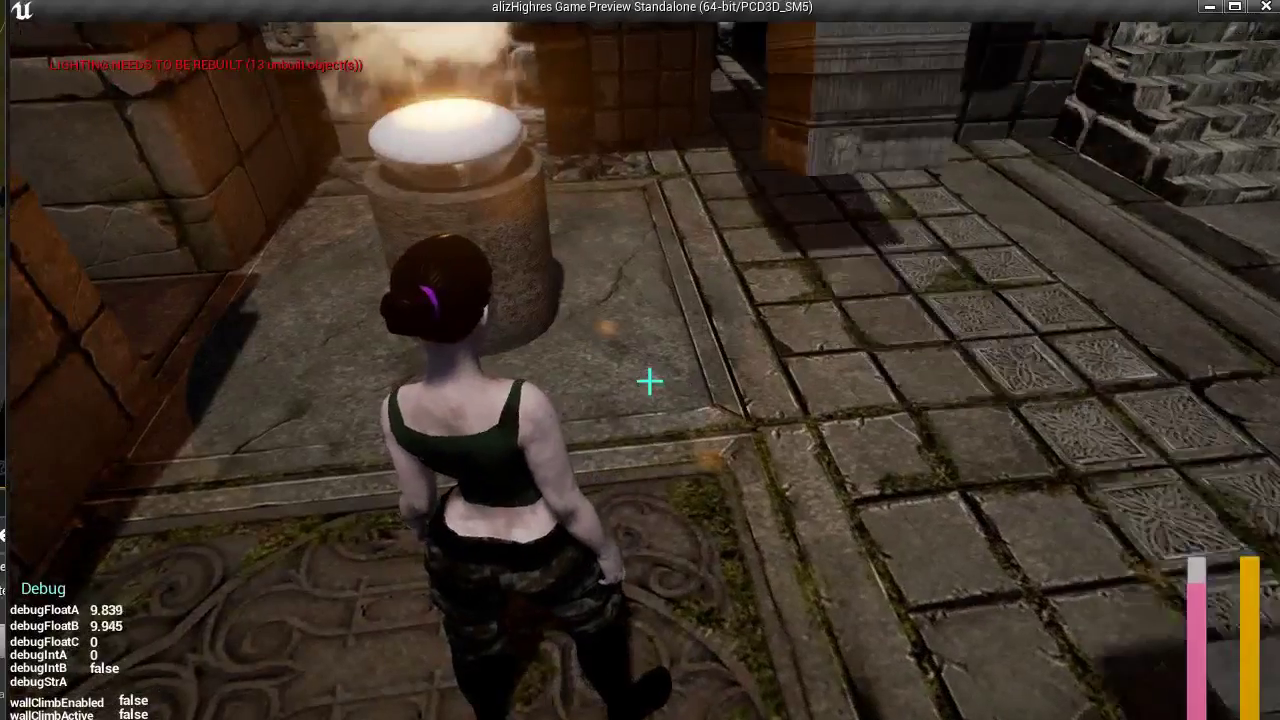
key(d)
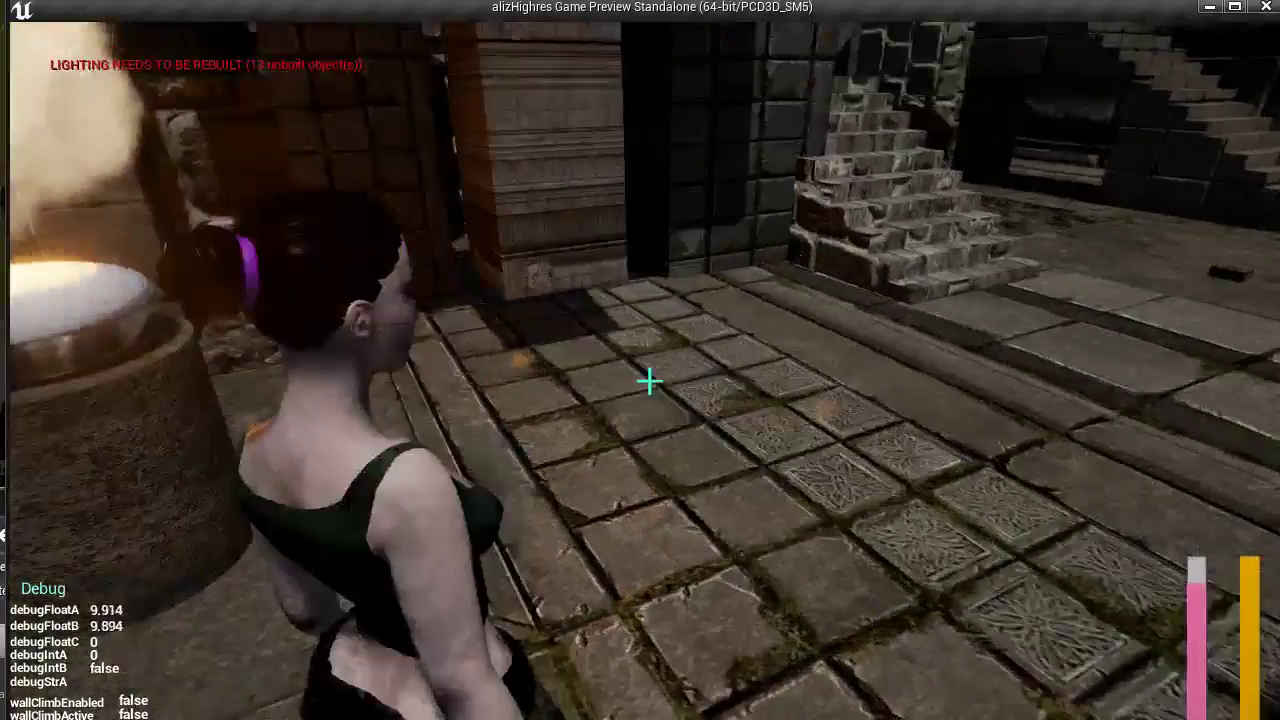
key(w)
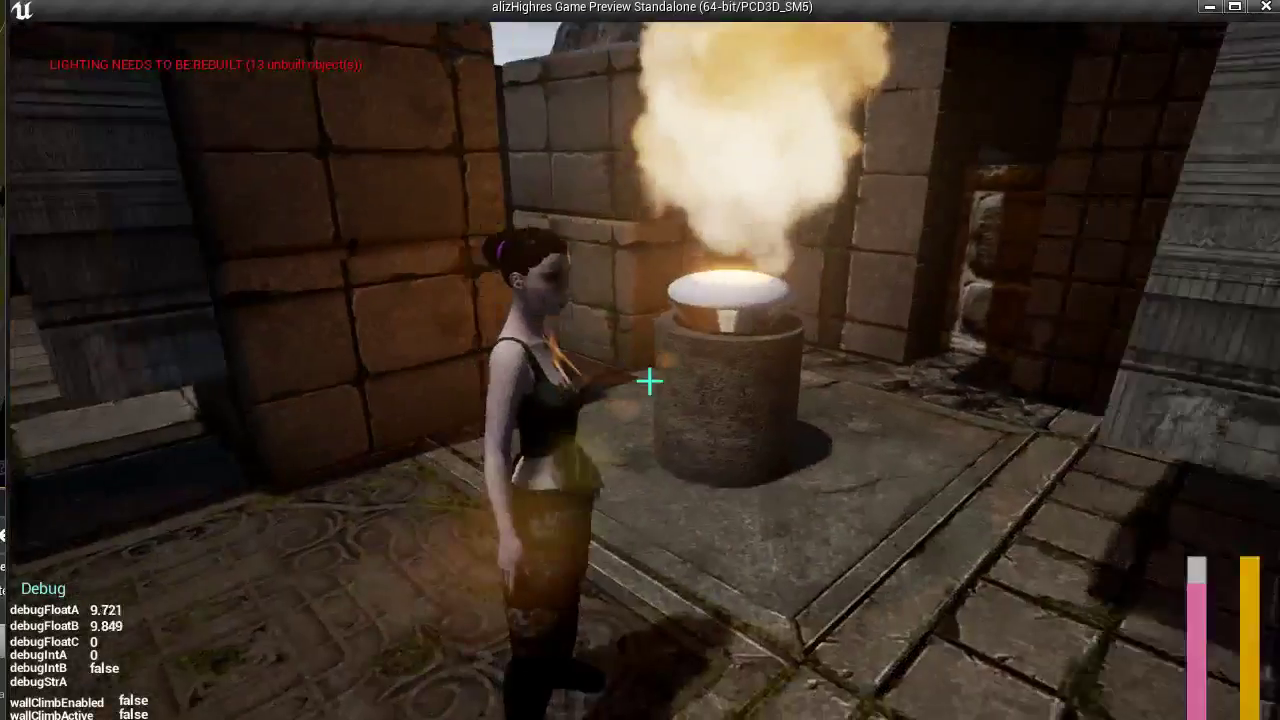
key(w)
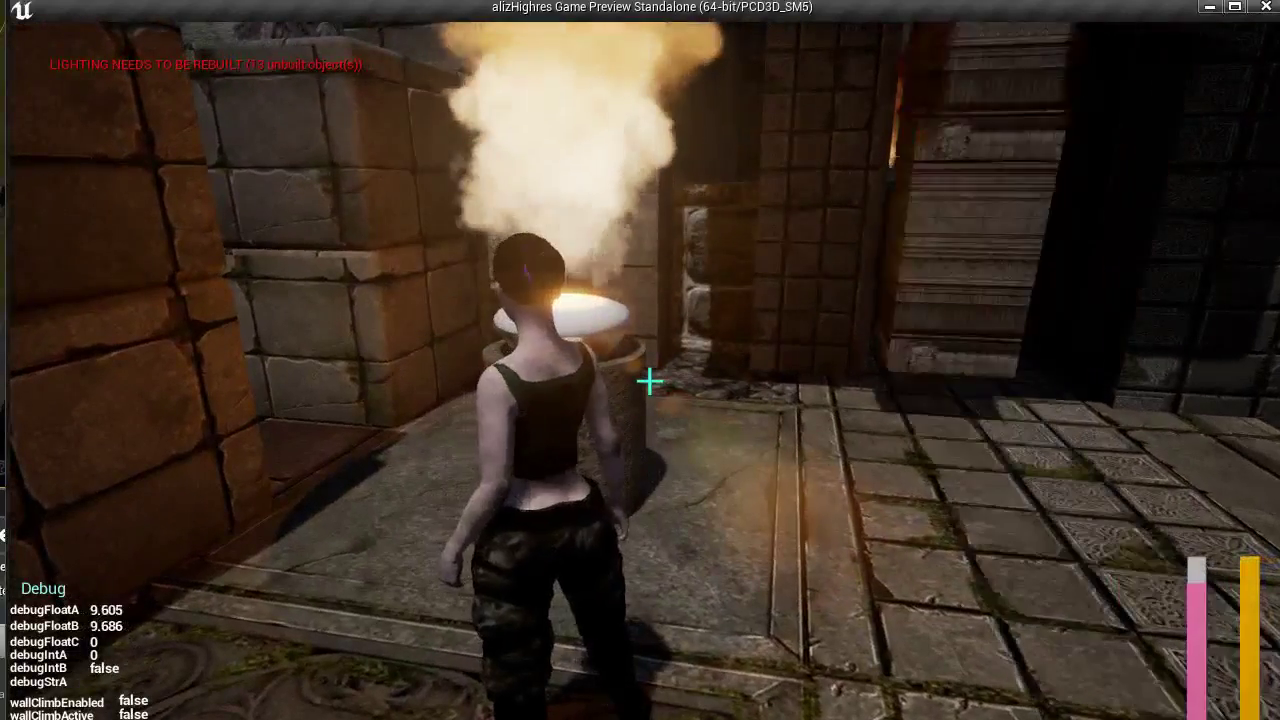
key(s)
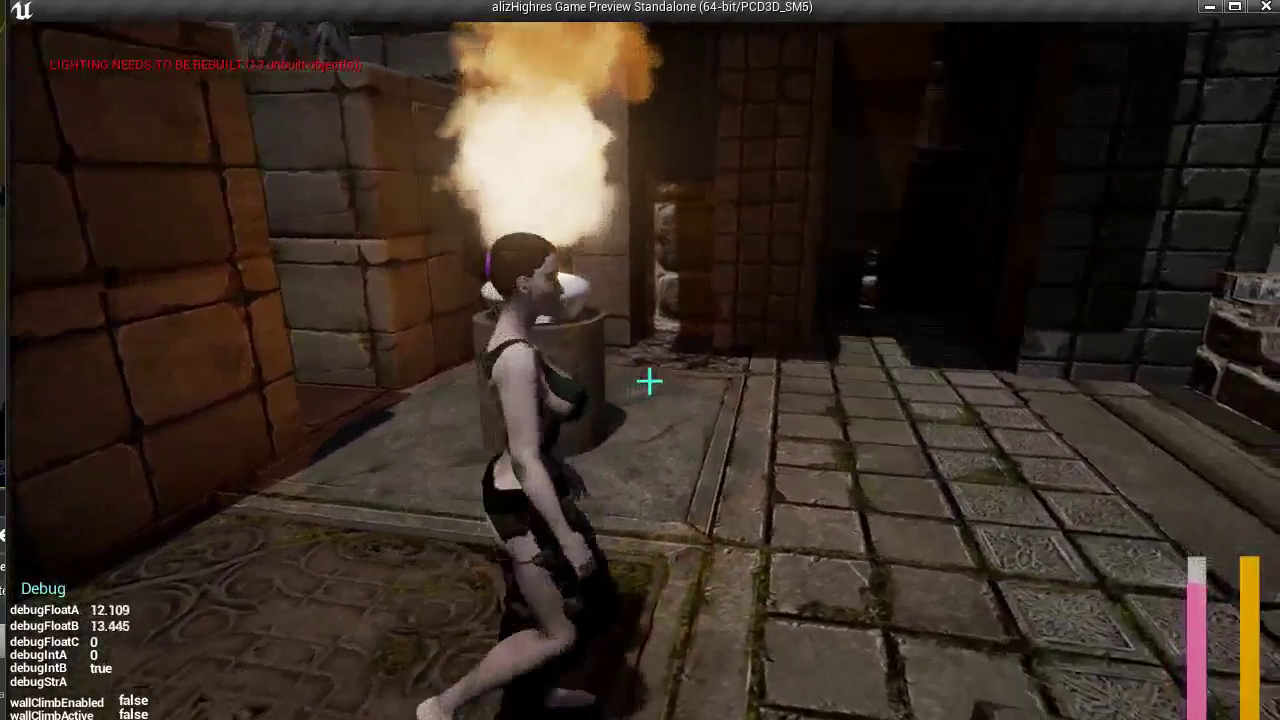
- Move the character along the stone walls and through the gap by the brazier to examine how the body shows through the clothes
key(w)
key(a)
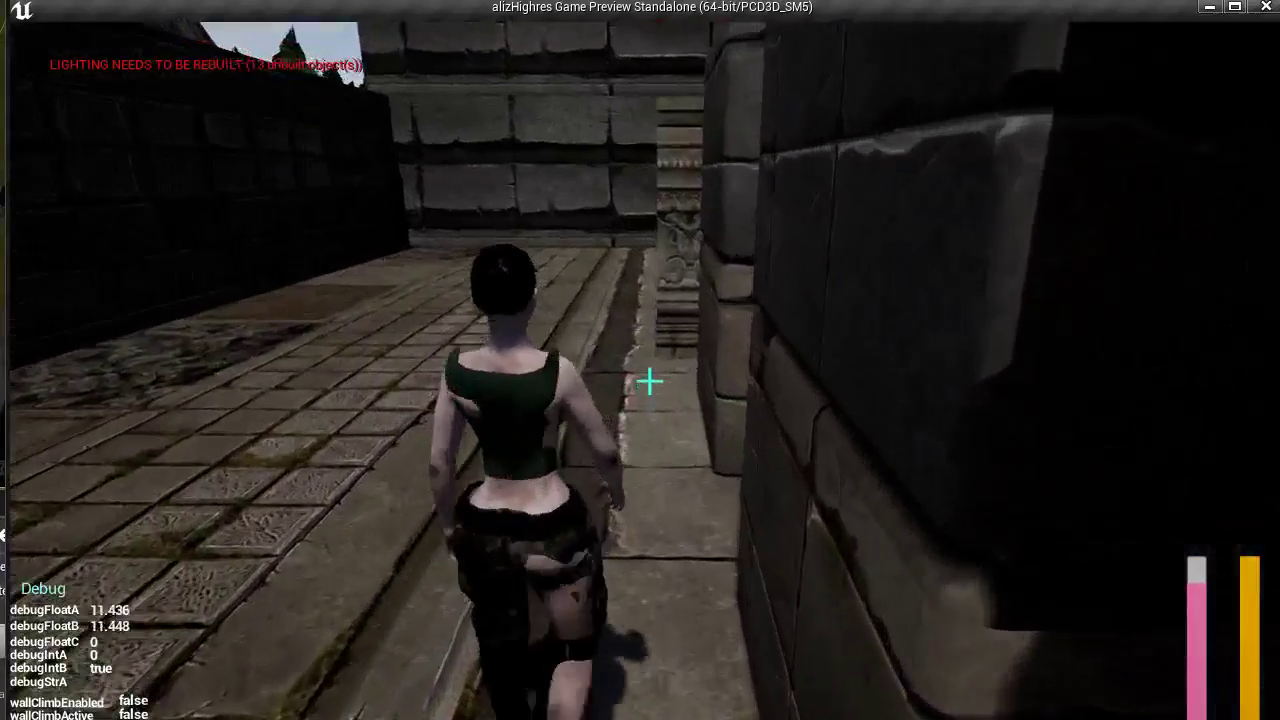
key(w)
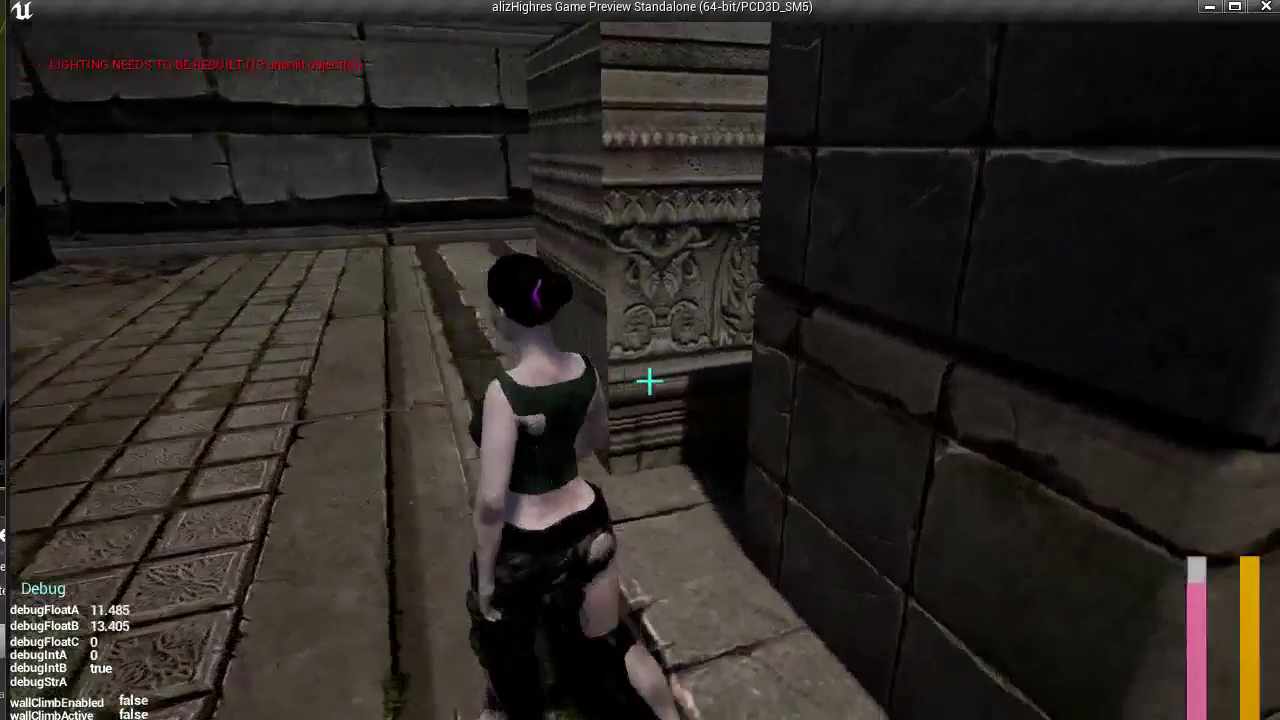
key(w)
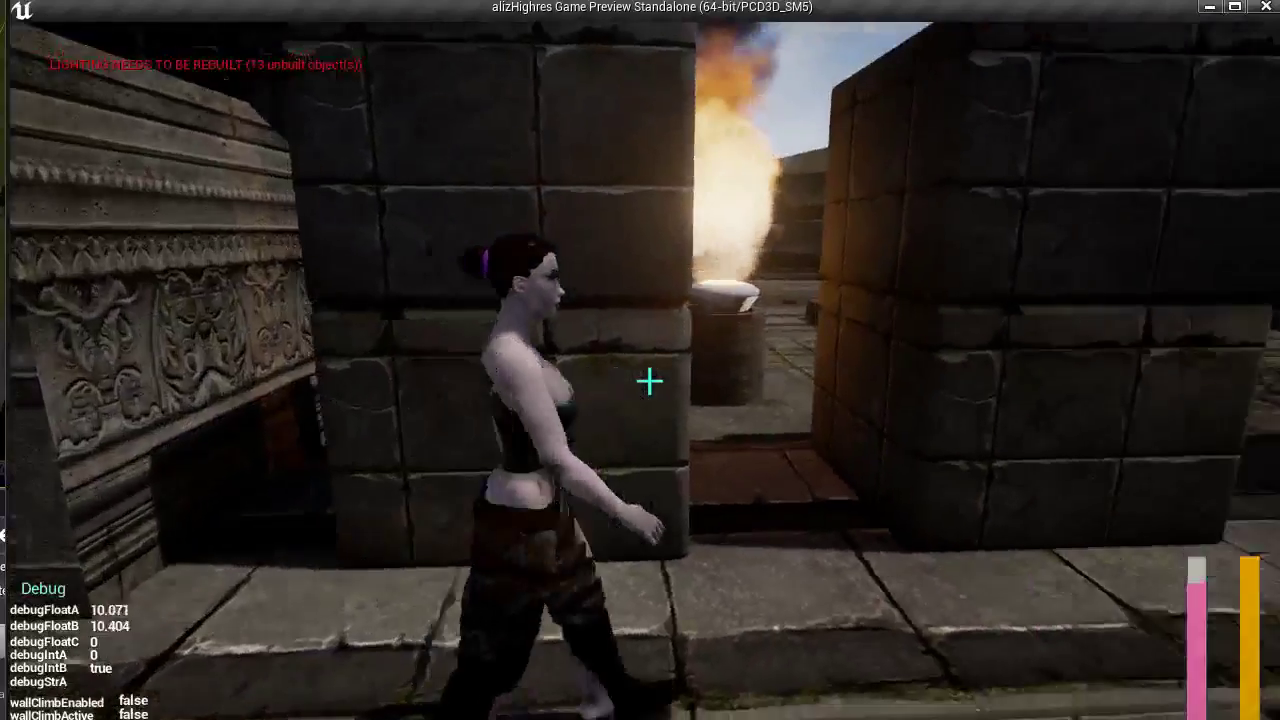
key(w)
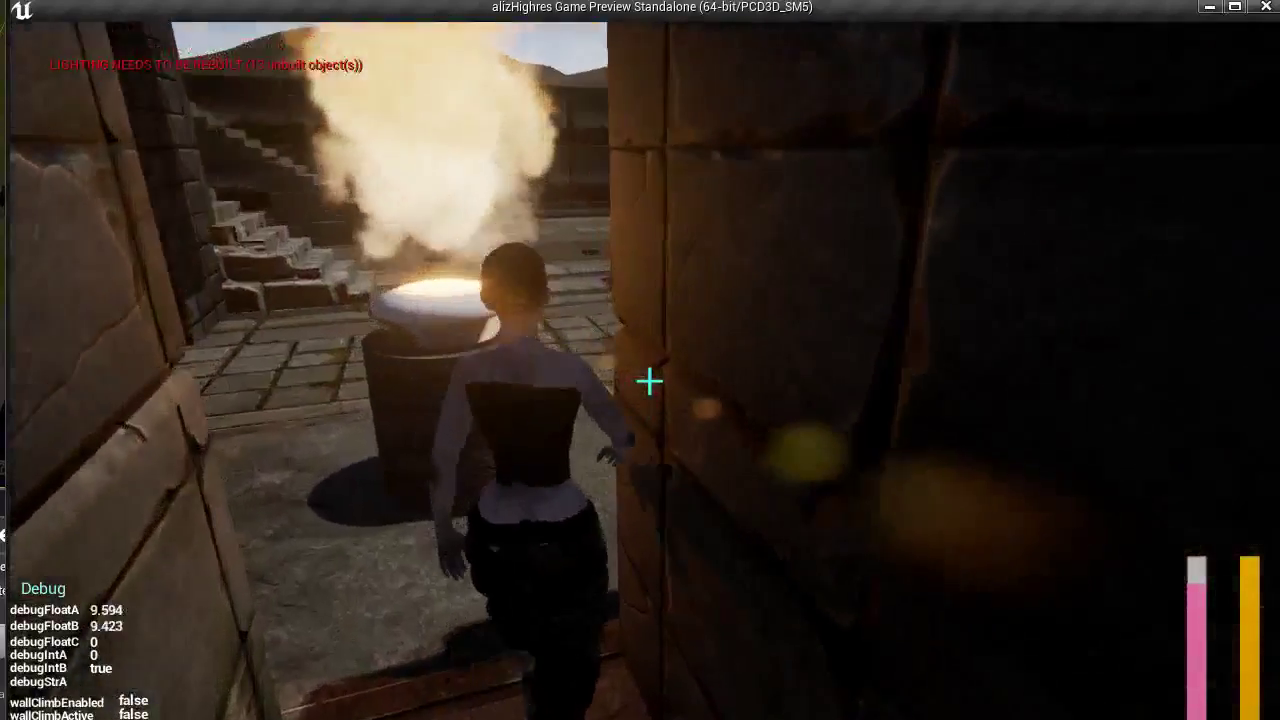
key(w)
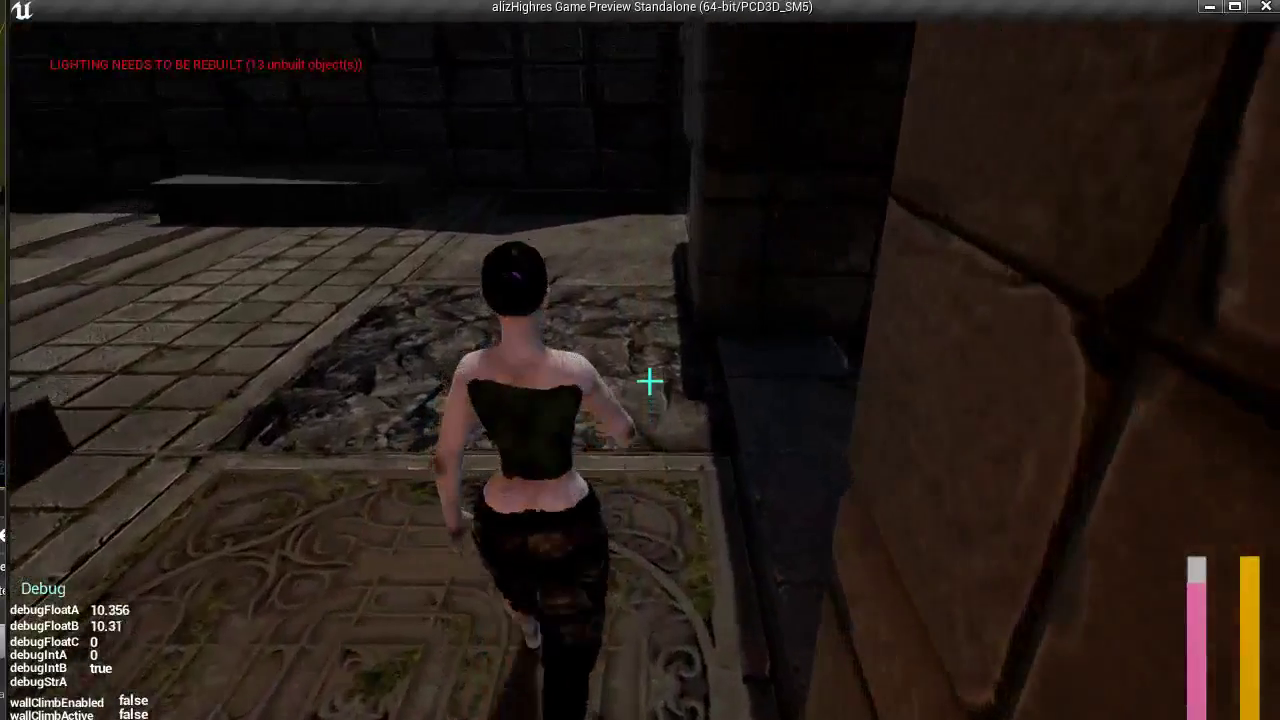
key(w)
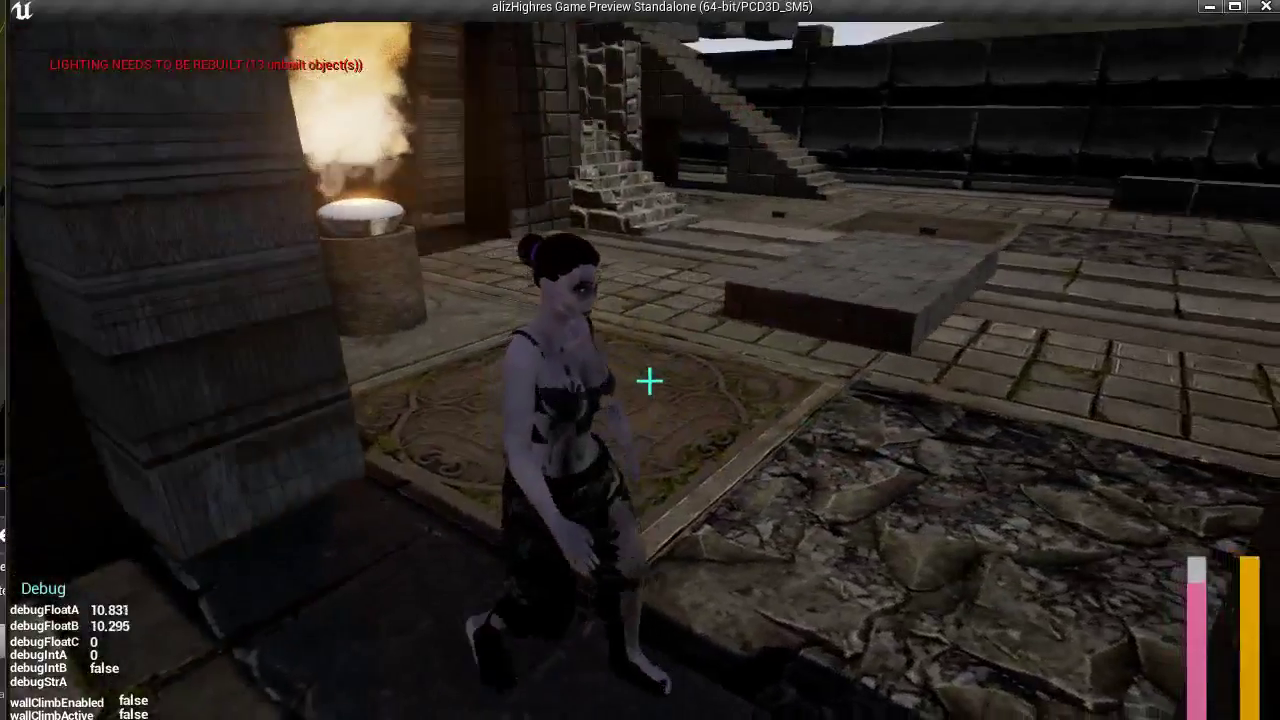
key(w)
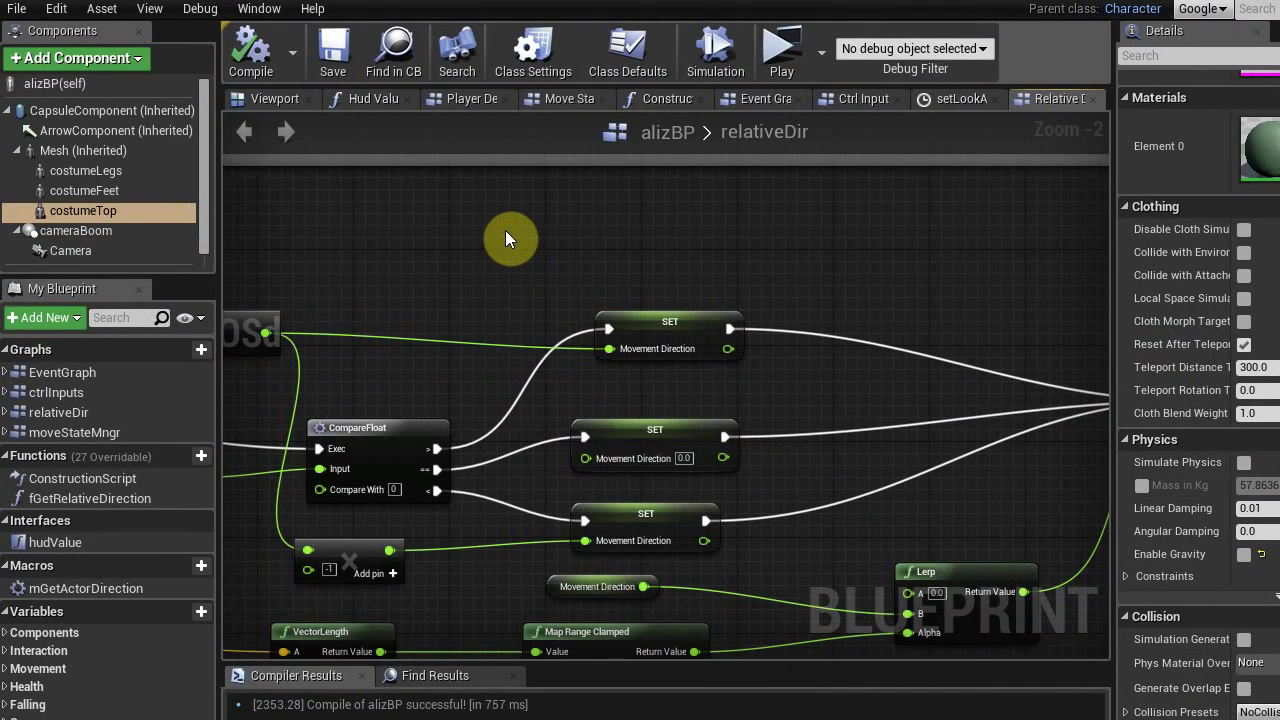
- Switch to the alizBP blueprint and inspect the skeletal mesh assigned to the inherited Mesh component
right_drag(494, 243, 552, 235)
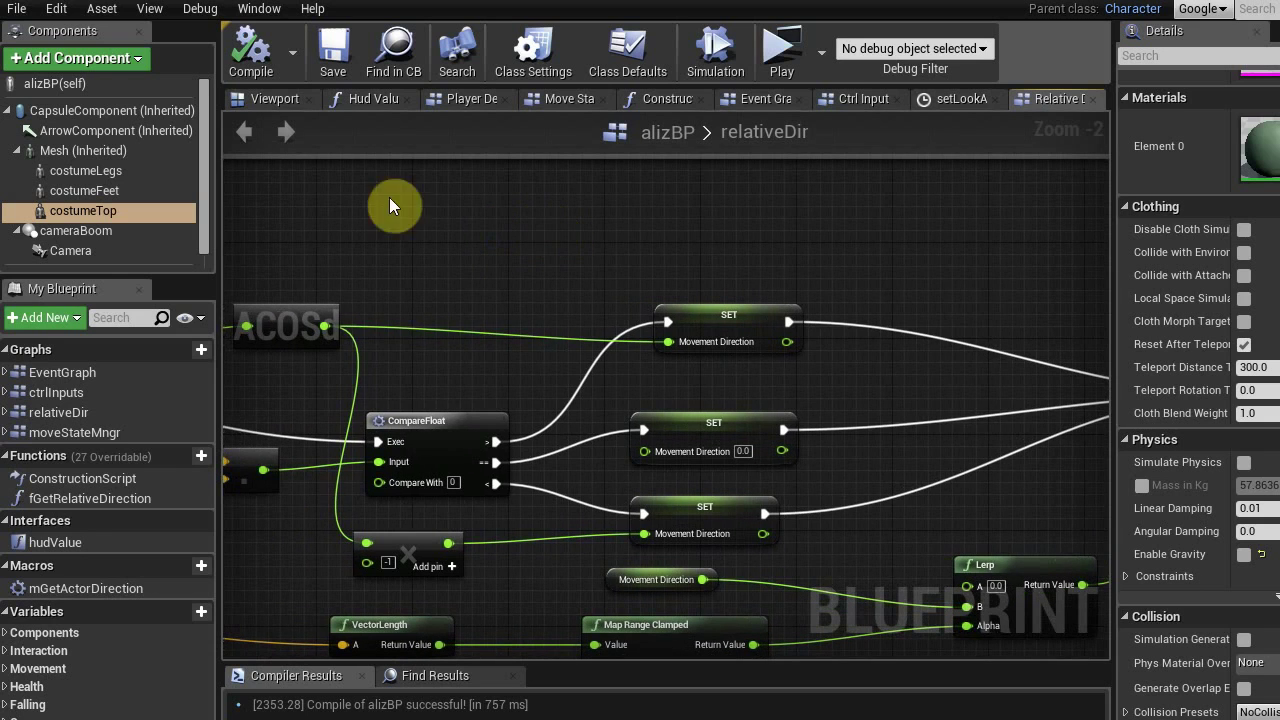
click(62, 152)
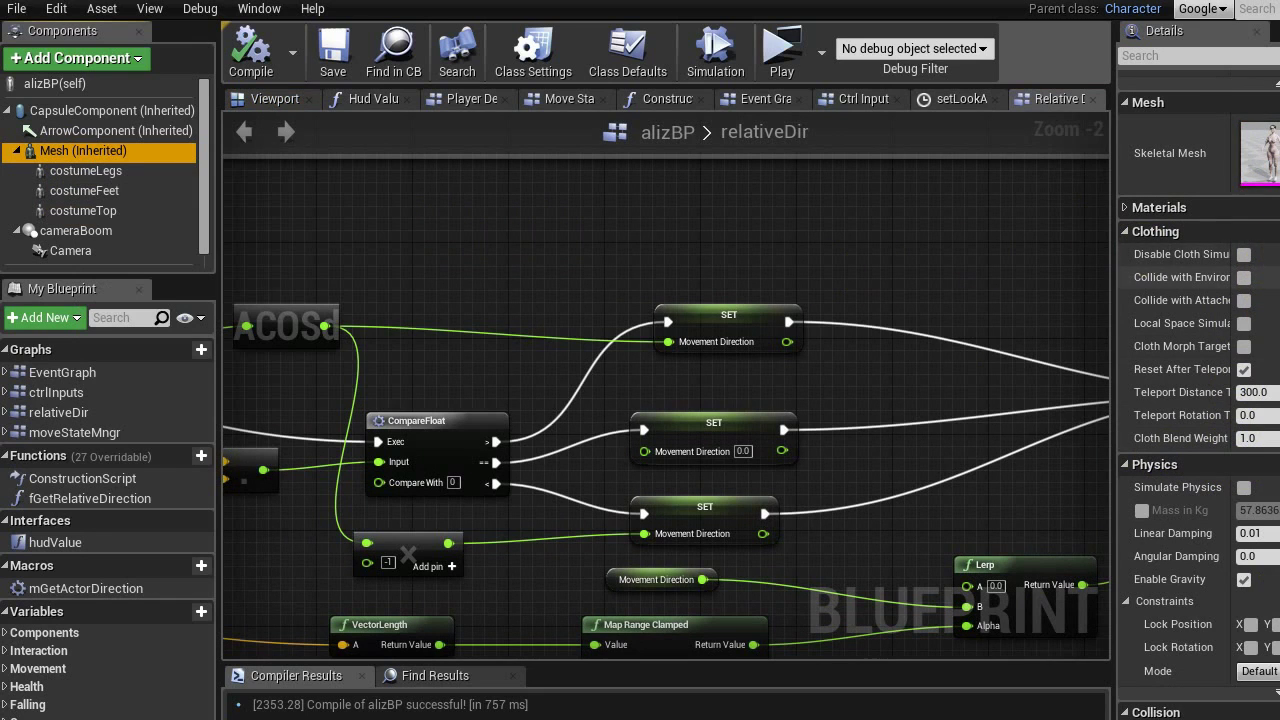
mouse_move(1279, 300)
mouse_down()
mouse_move(1251, 297)
mouse_move(1279, 292)
mouse_up()
click(1230, 139)
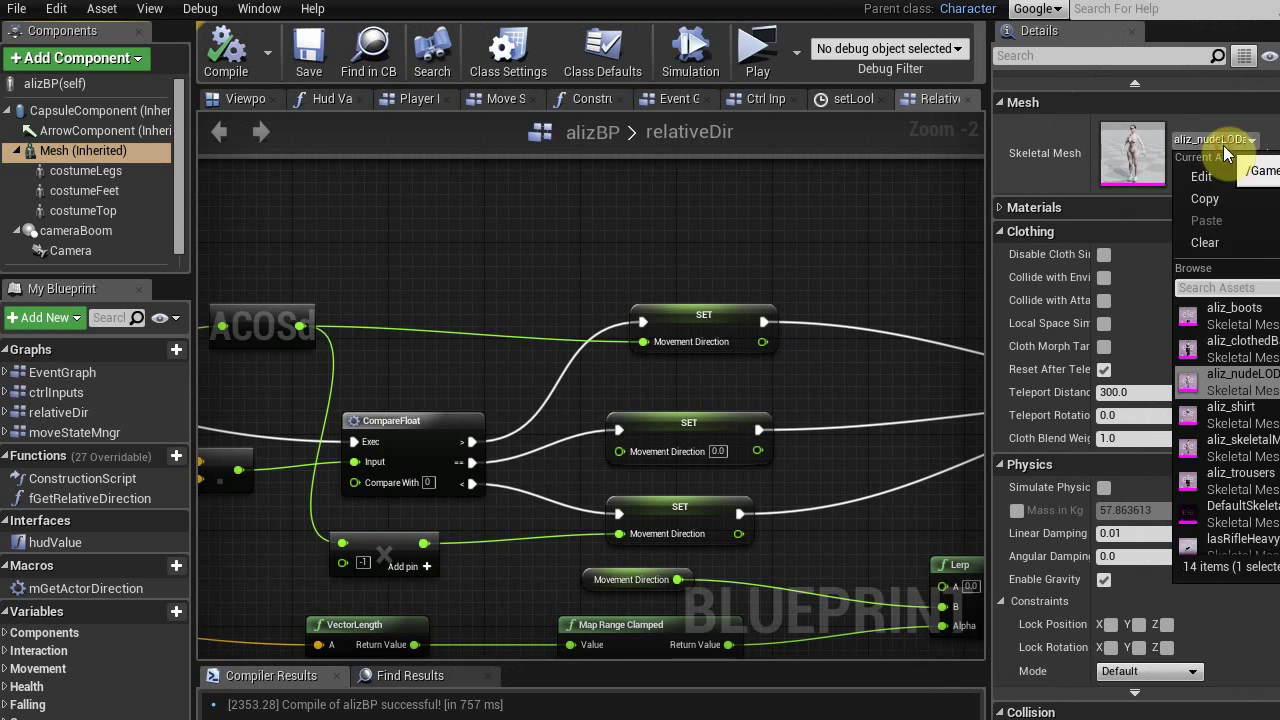
click(917, 202)
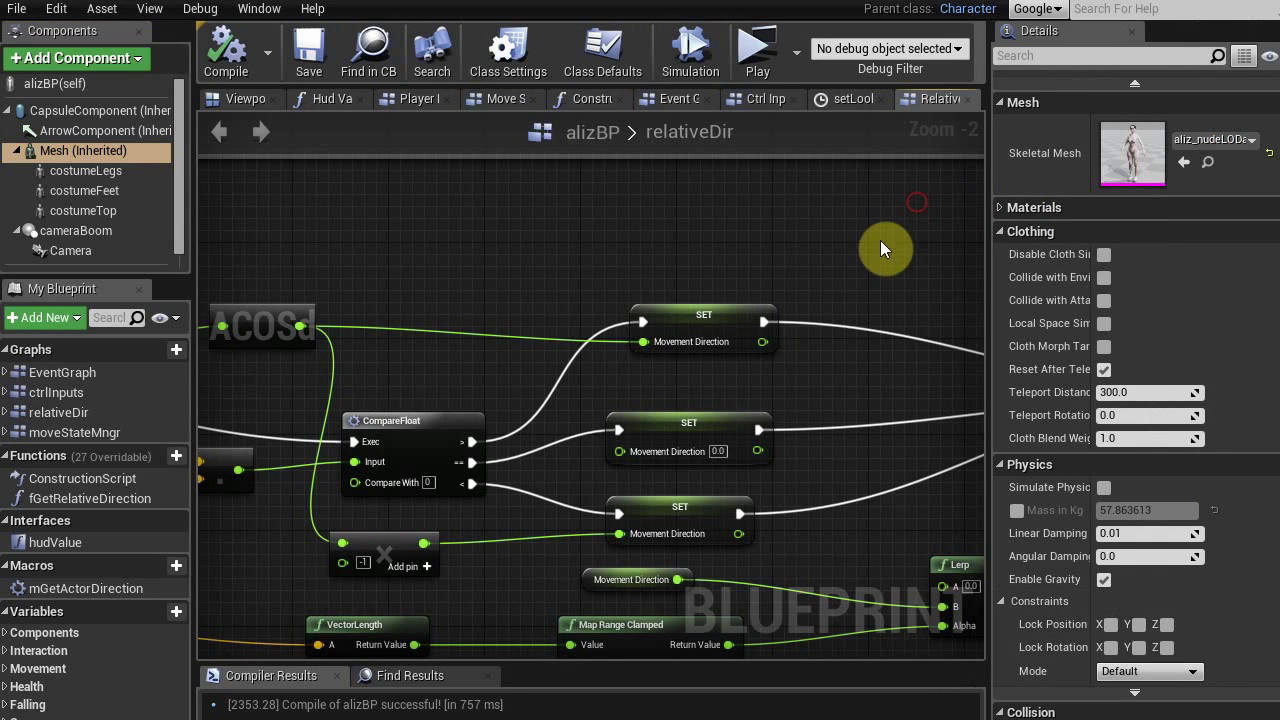
- Inspect the skeletal mesh assignments of the costumeLegs and costumeTop components
click(105, 173)
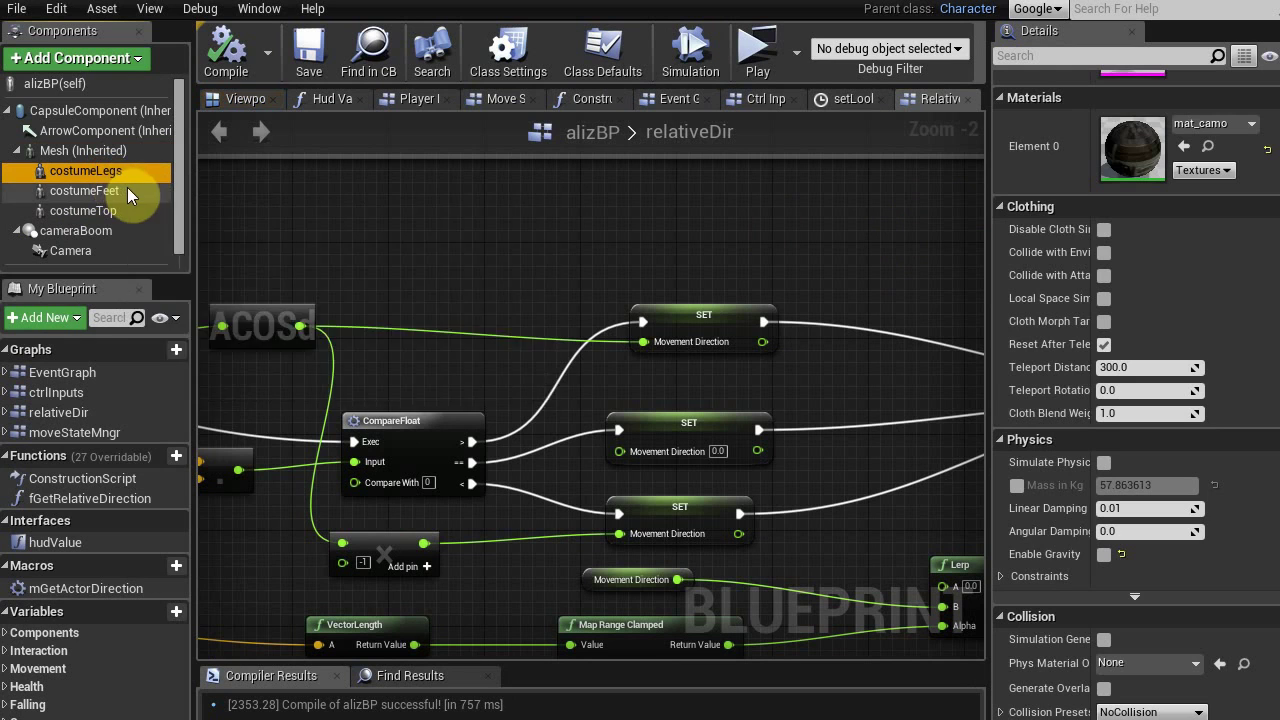
scroll(1071, 443, up, 6)
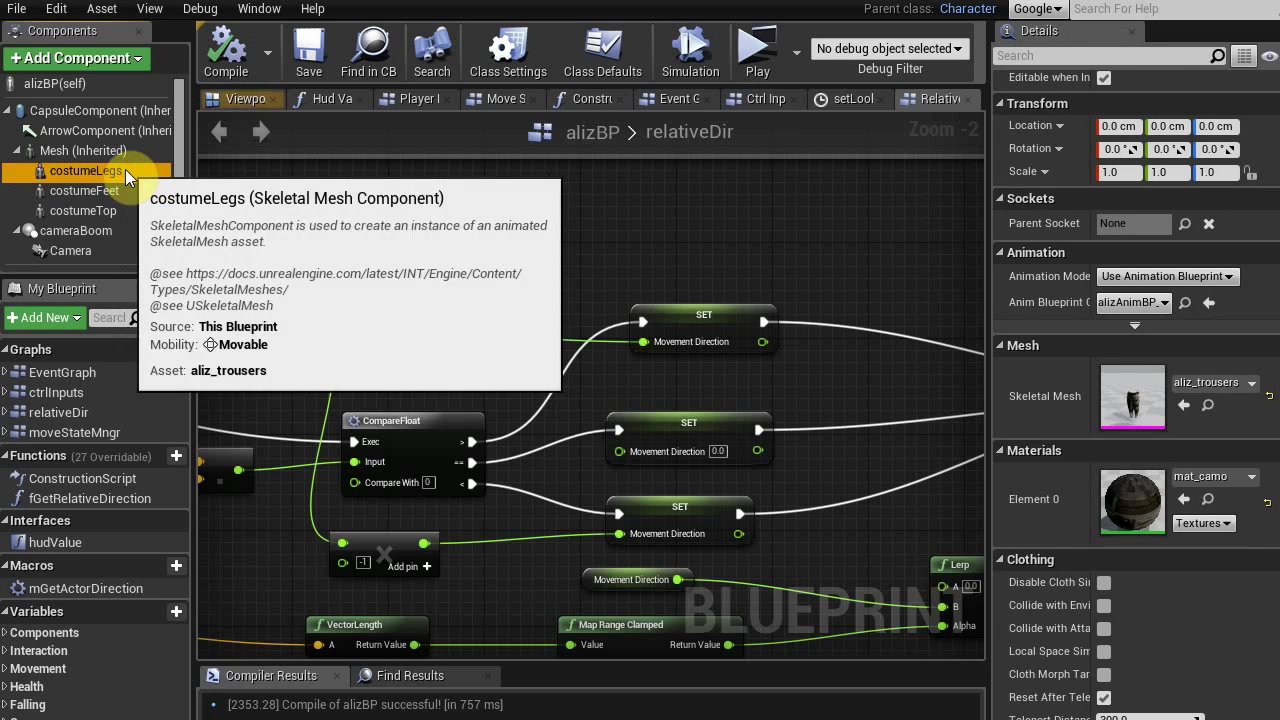
click(125, 205)
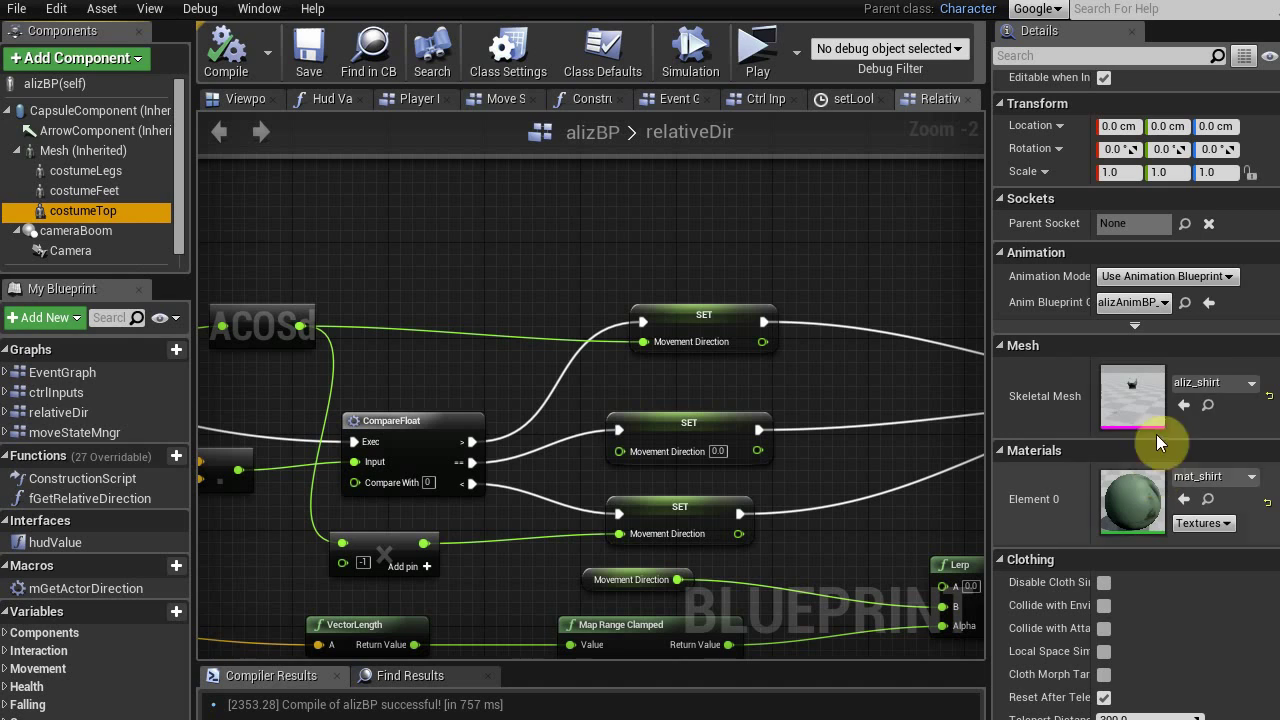
click(1209, 382)
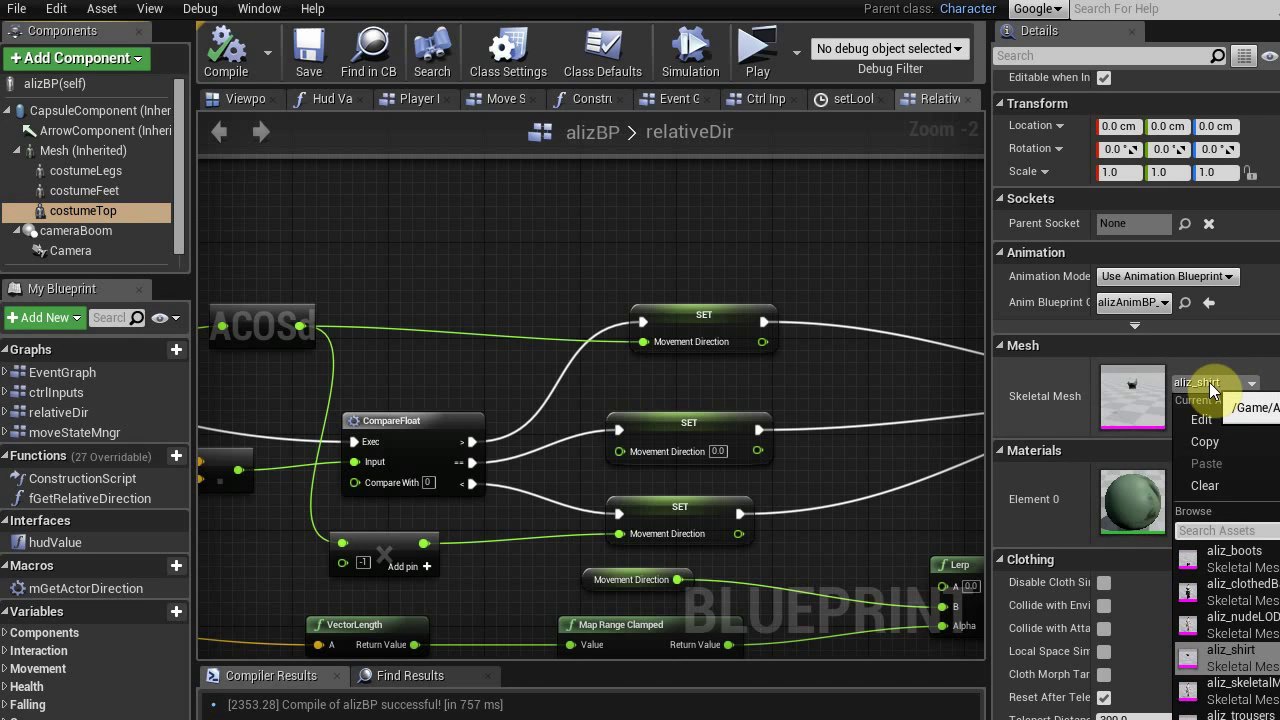
click(1184, 364)
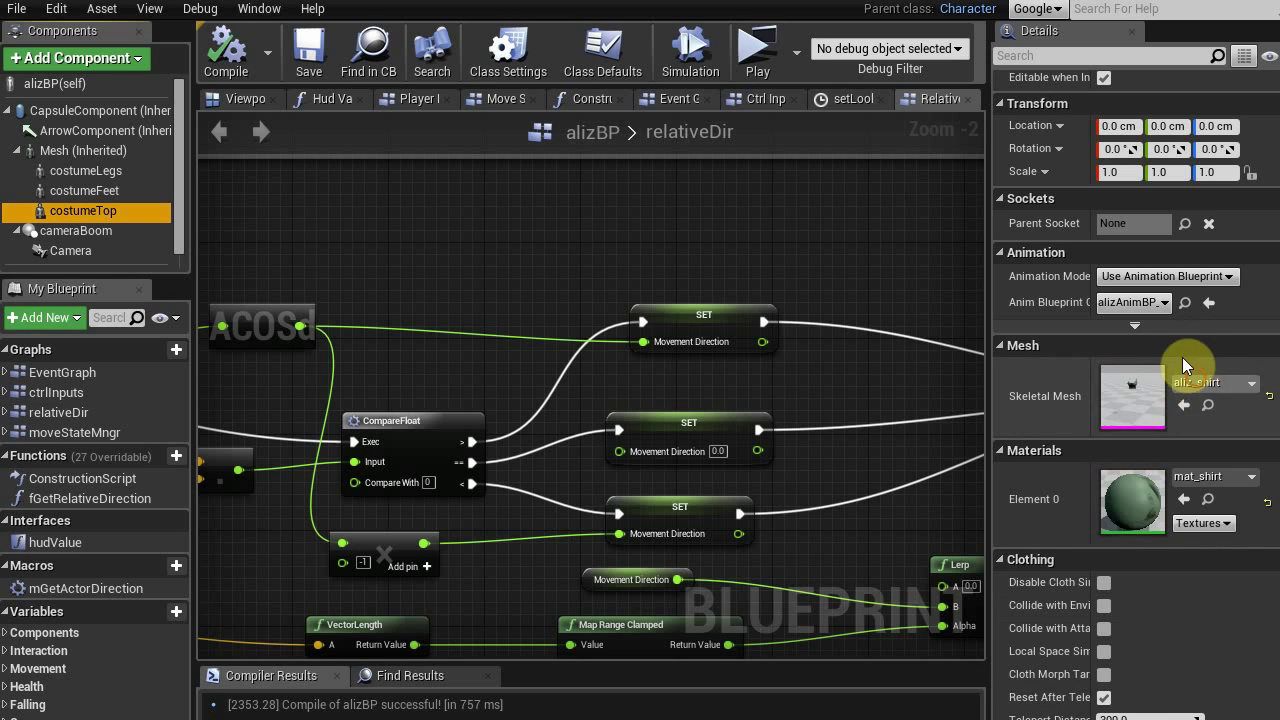
- Review costumeTop's animation blueprint class, animation mode, clothing and rendering settings, and its available skeletal meshes
click(1151, 301)
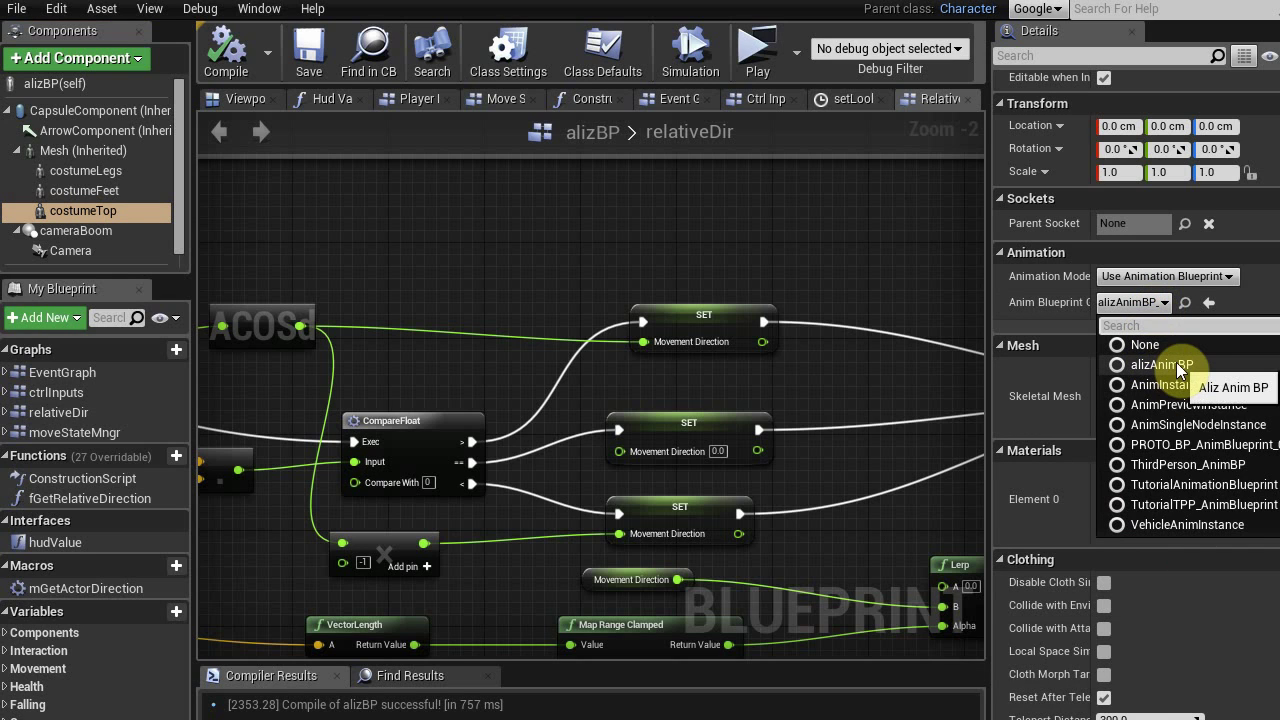
click(1069, 298)
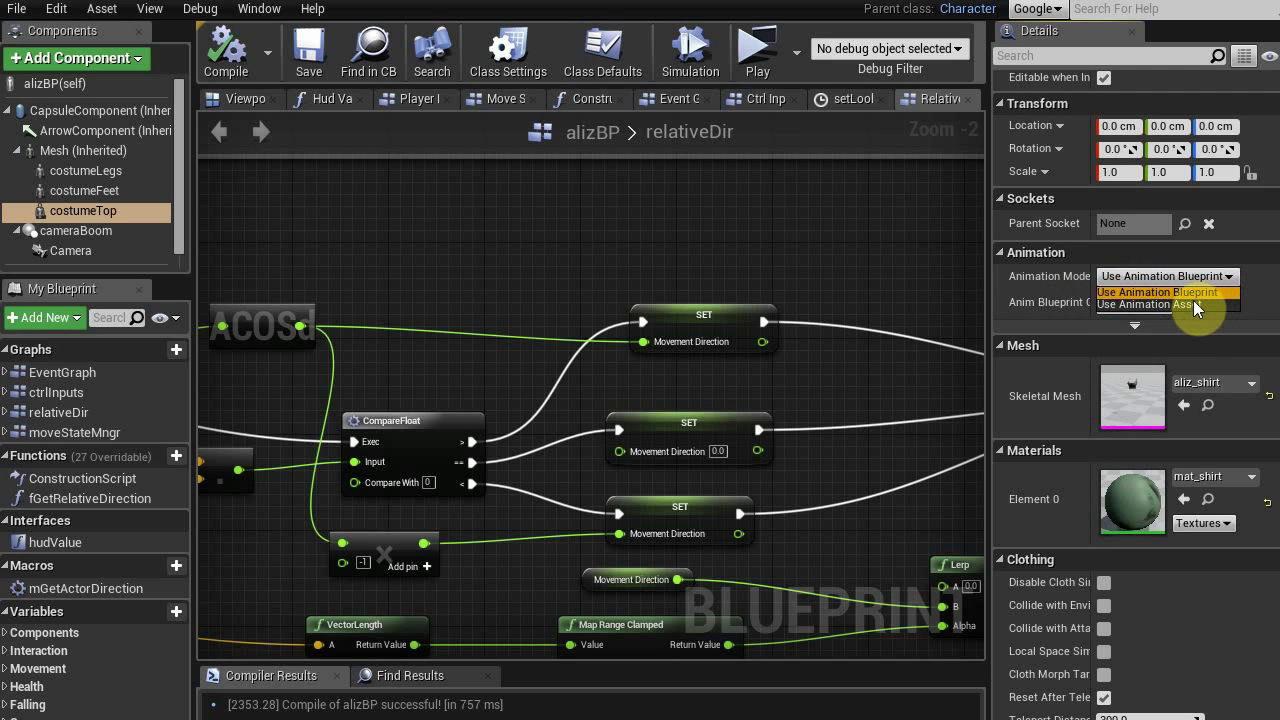
click(1165, 292)
scroll(1118, 489, down, 3)
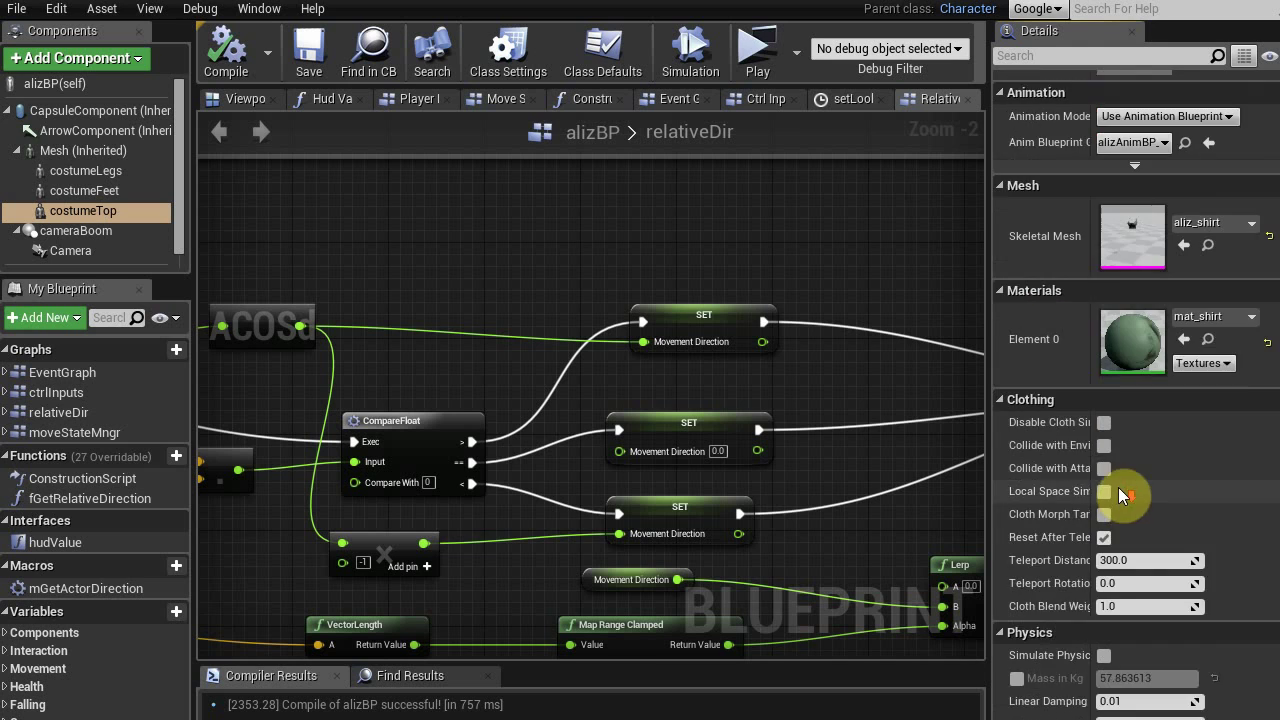
scroll(1118, 487, down, 10)
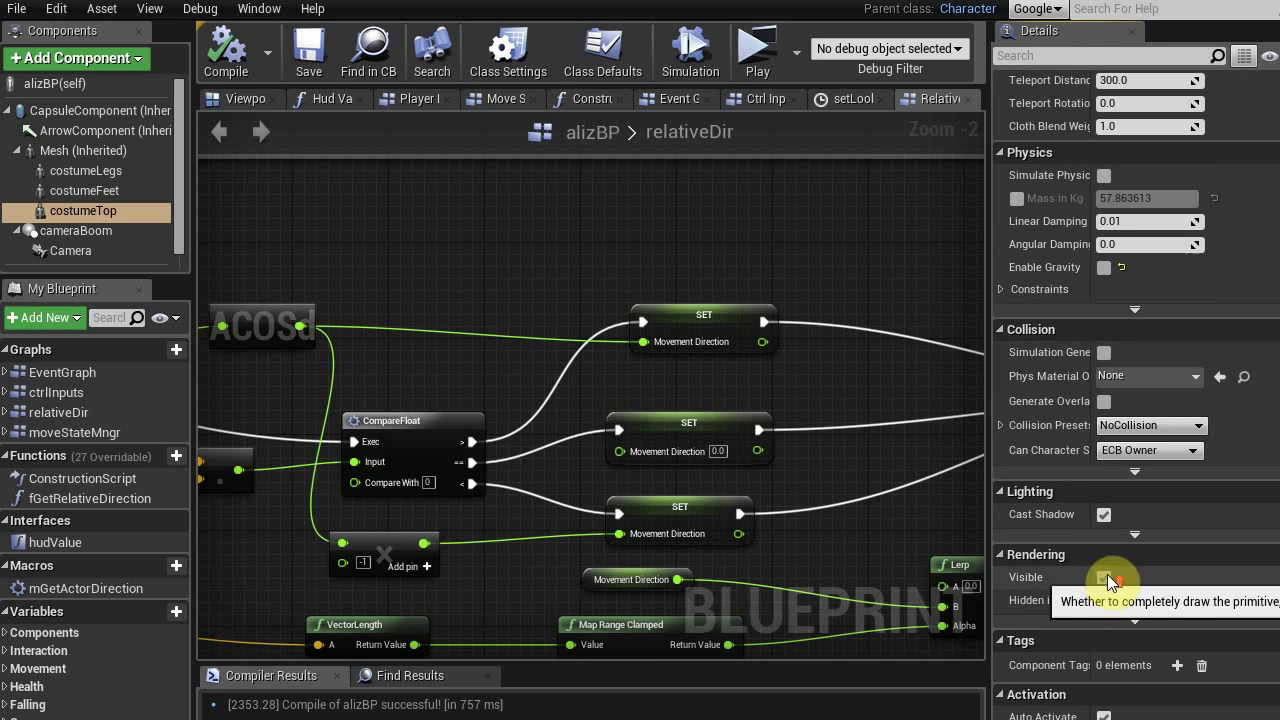
scroll(1107, 574, up, 10)
click(1231, 256)
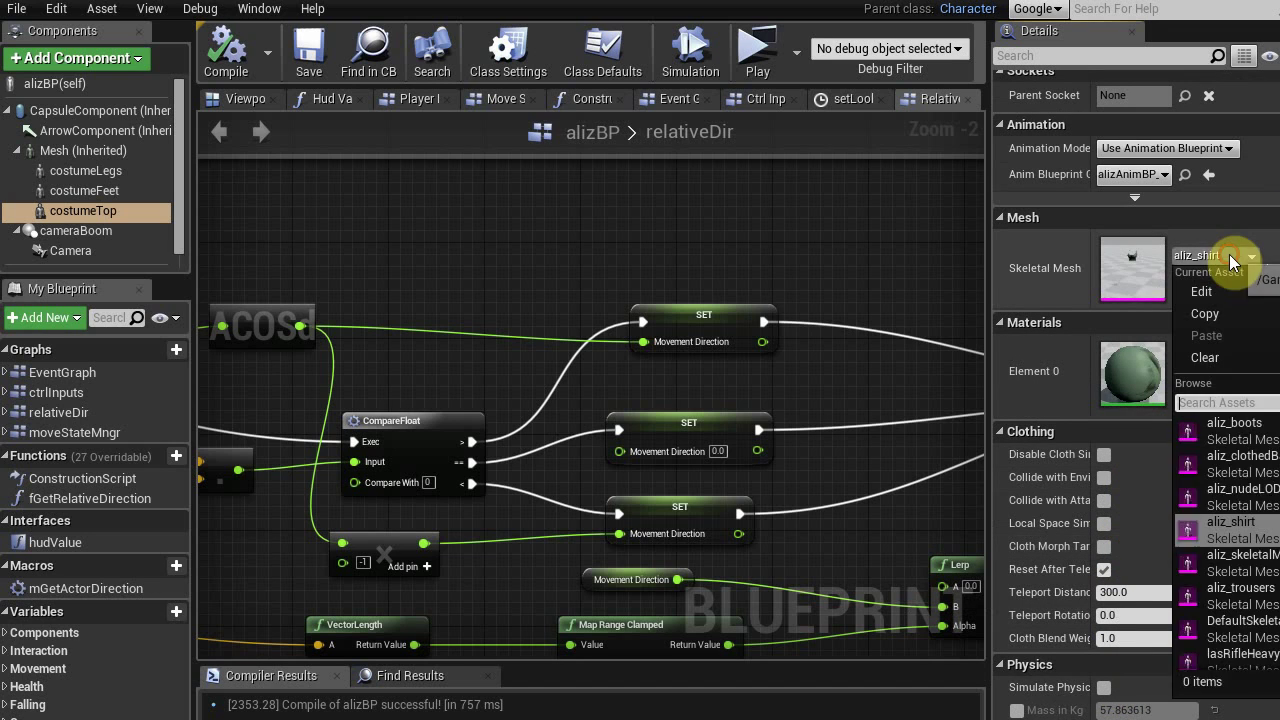
click(1240, 257)
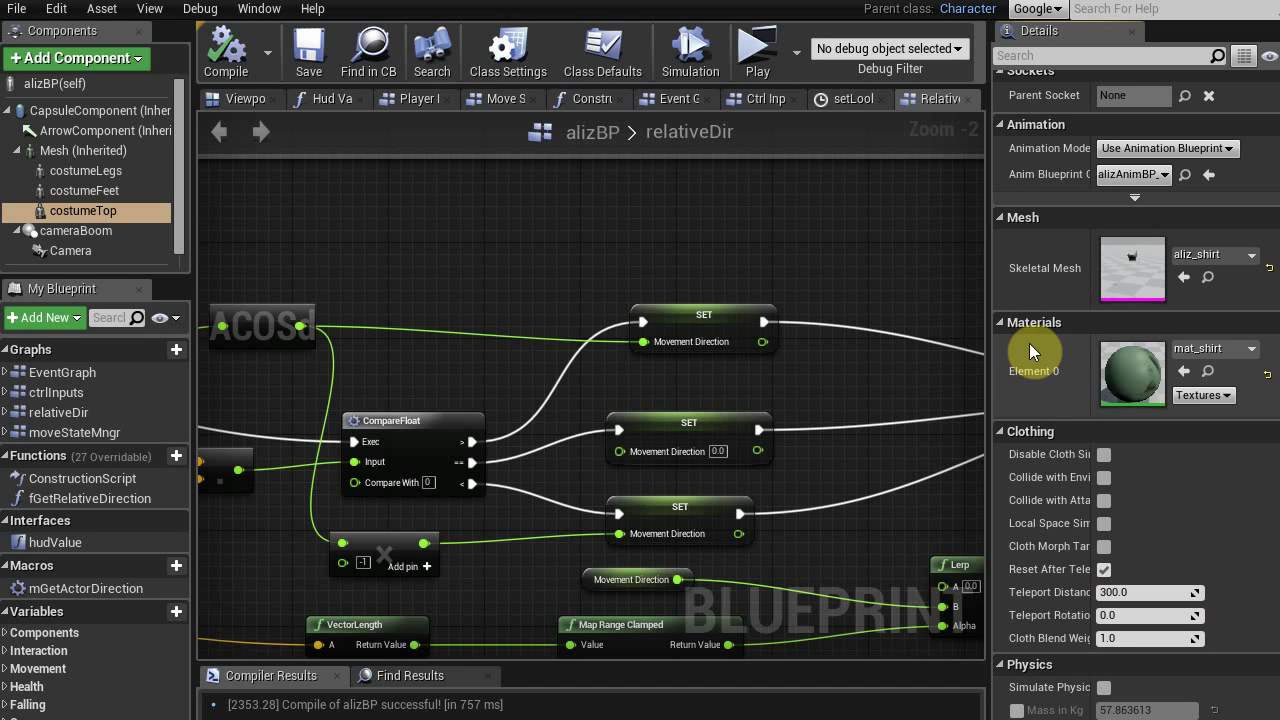
- Return to the game preview and run and jump the character through the ruins to examine the costume from behind and in front
click(562, 1)
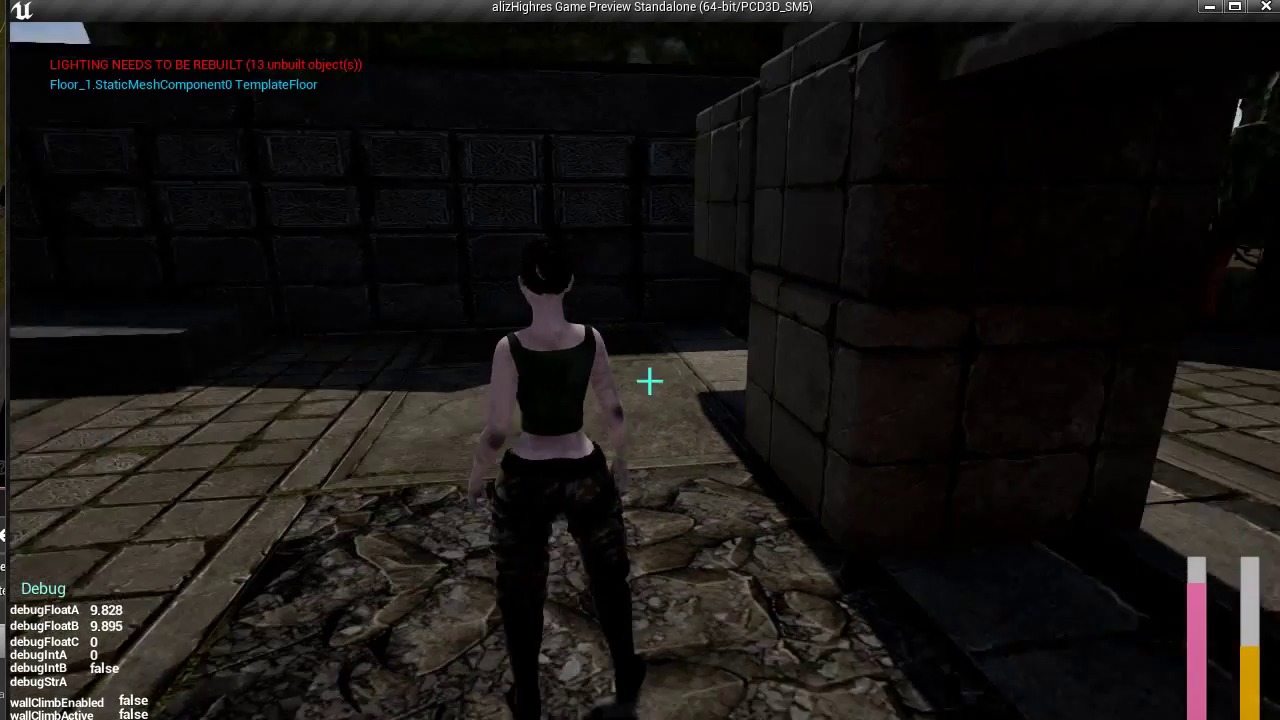
key(w)
key(space)
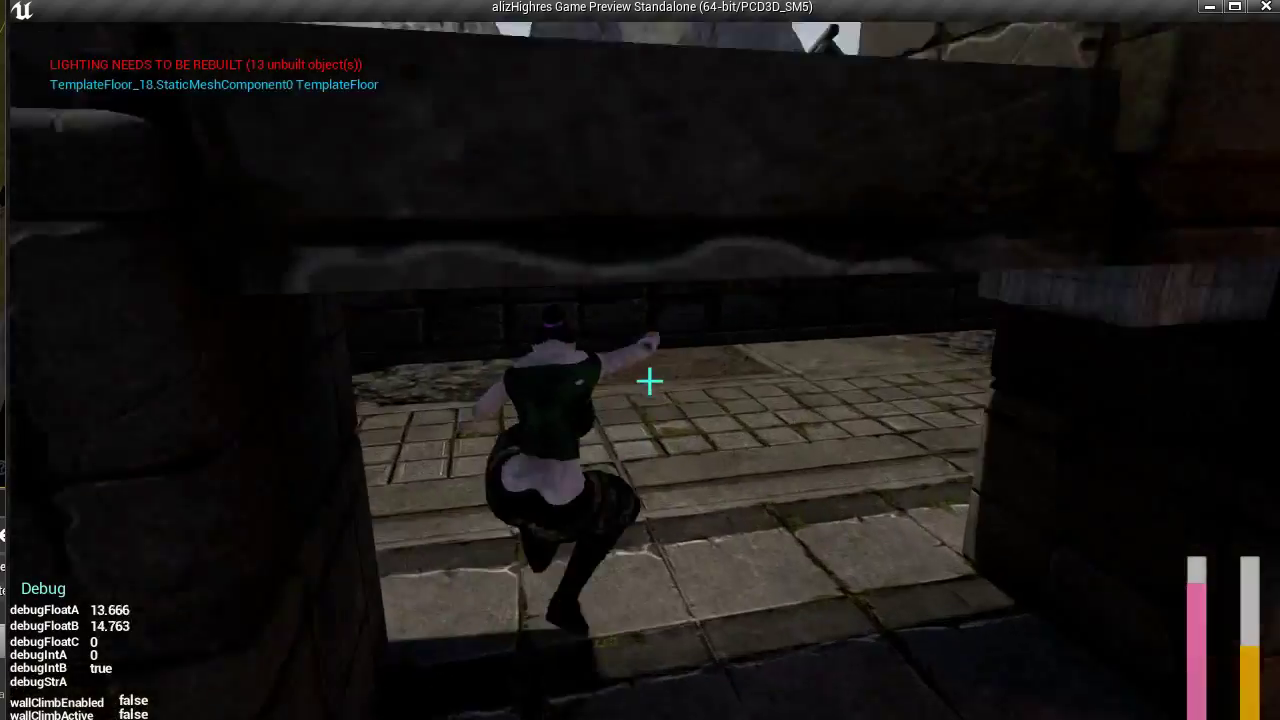
key(w)
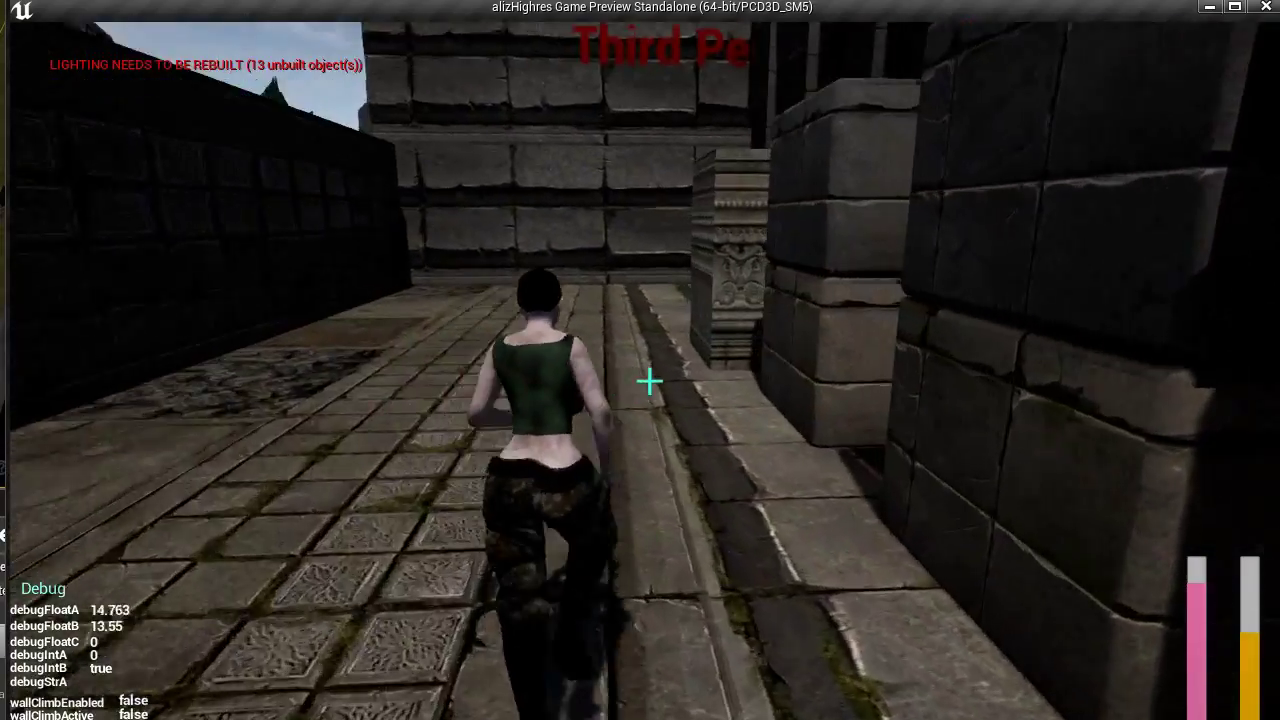
key(s)
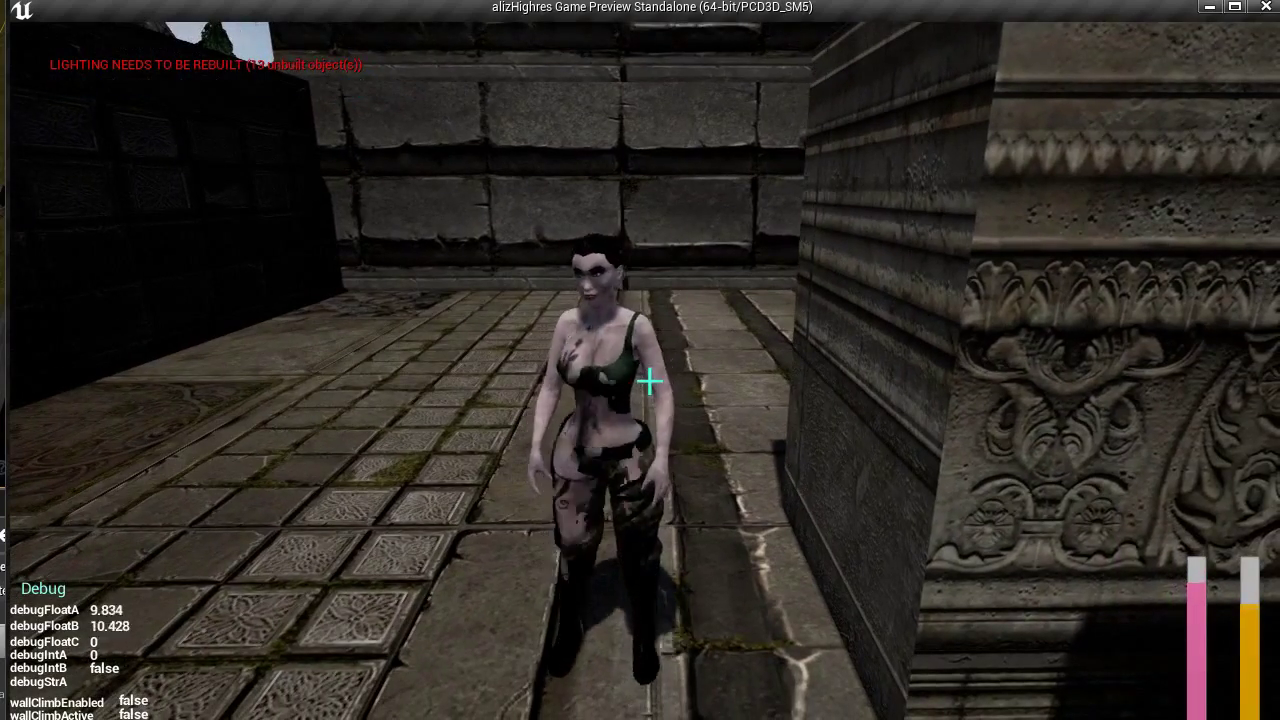
- Walk and turn the character in every direction on the stone pavement to examine the costume for body clipping
key(a)
key(s)
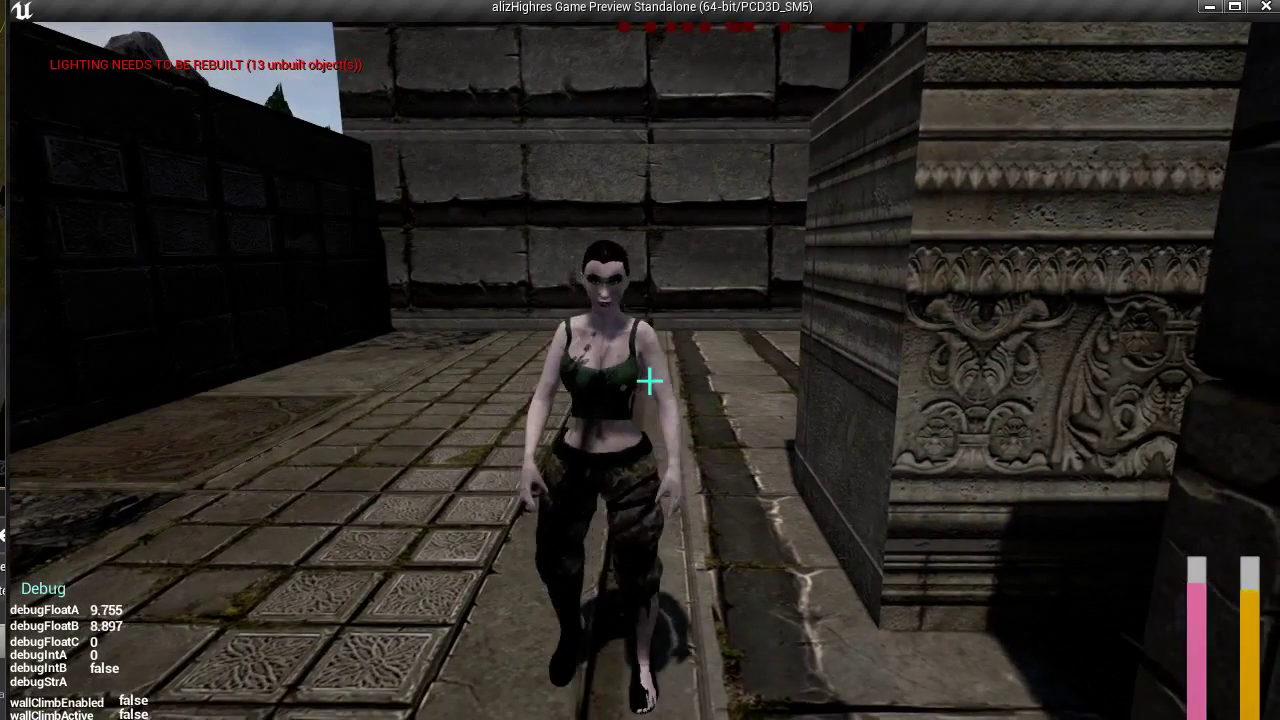
key(a)
key(s)
key(d)
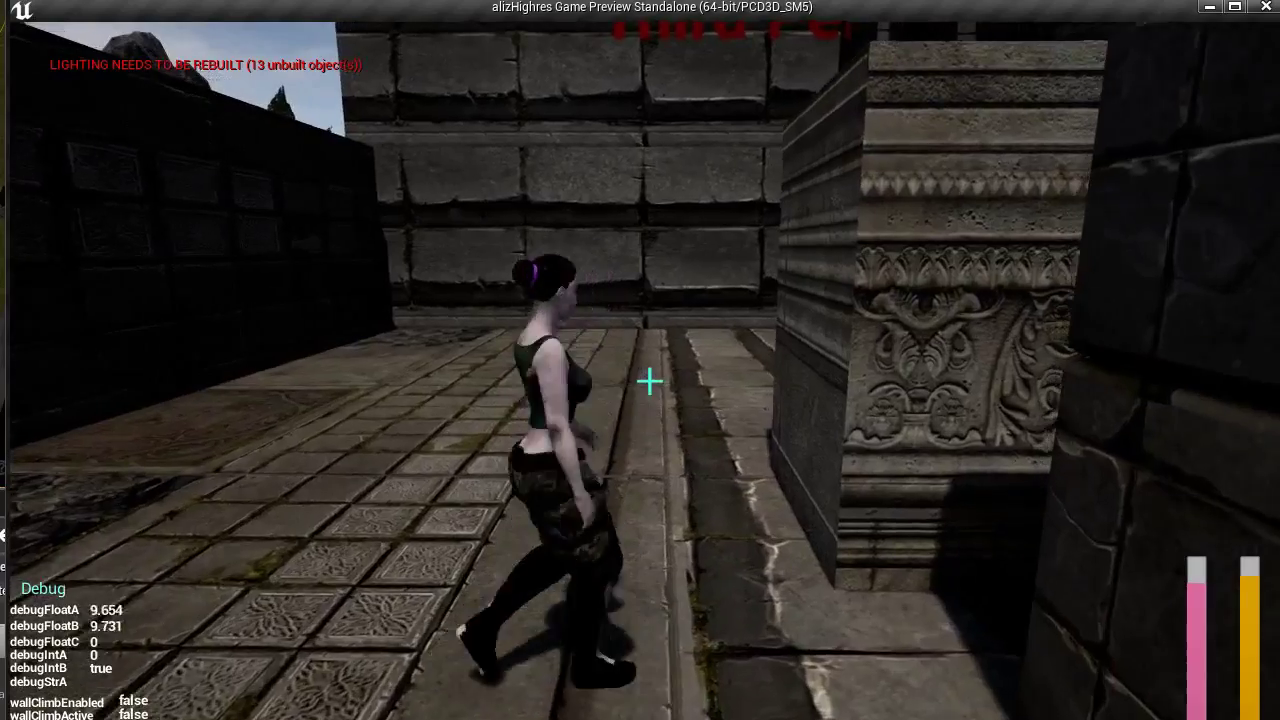
key(w)
key(a)
key(s)
key(d)
key(w)
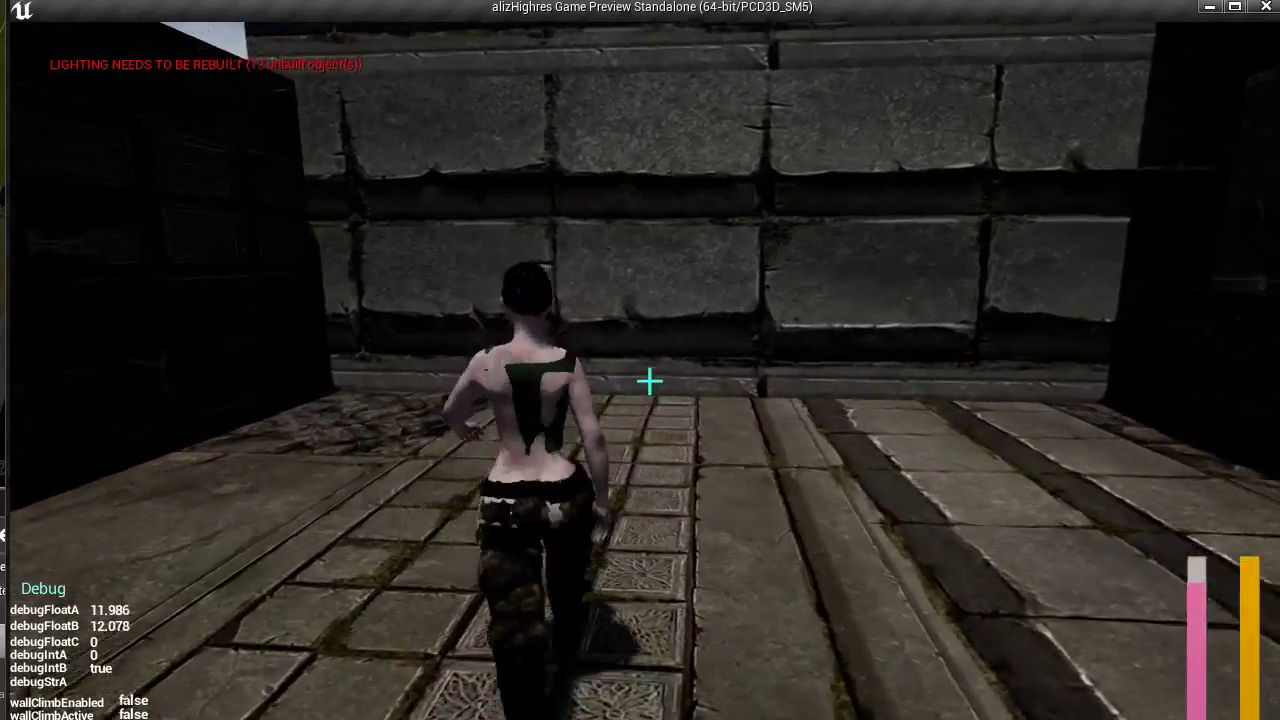
- Run the character along the paved corridor to the opening beside the stone block pillar while watching the costume from behind and the side
key(w)
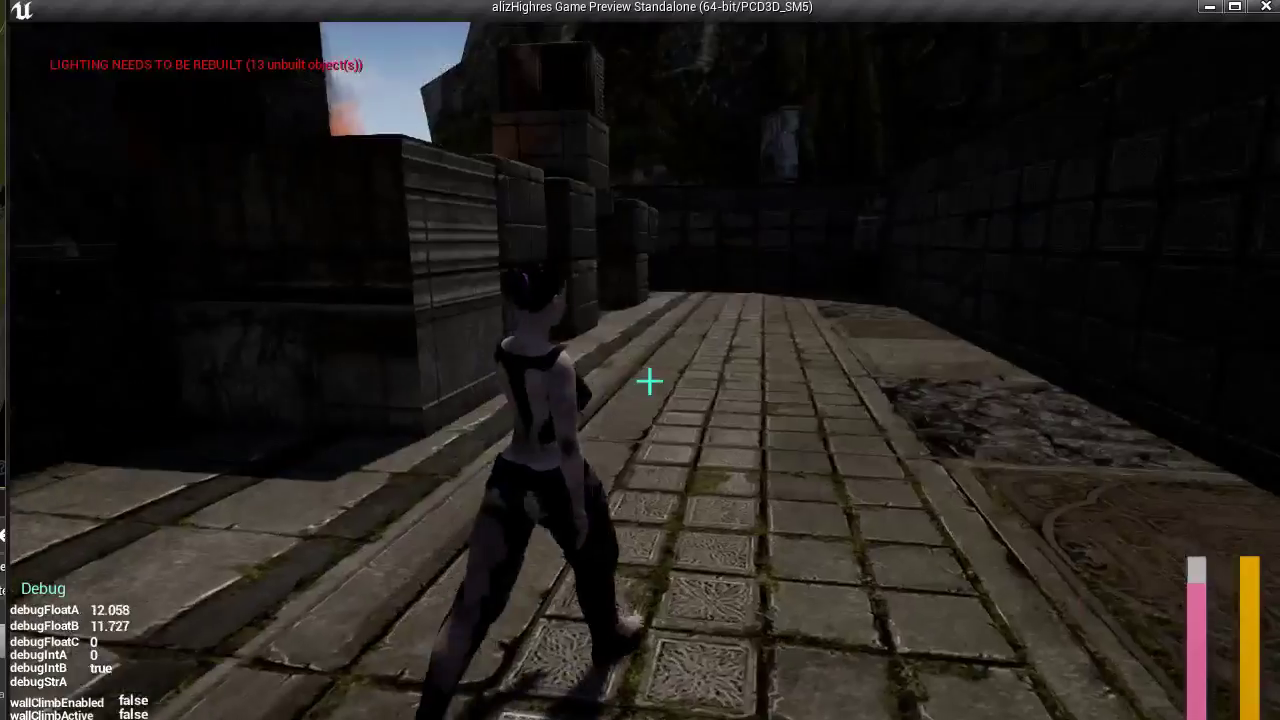
key(w)
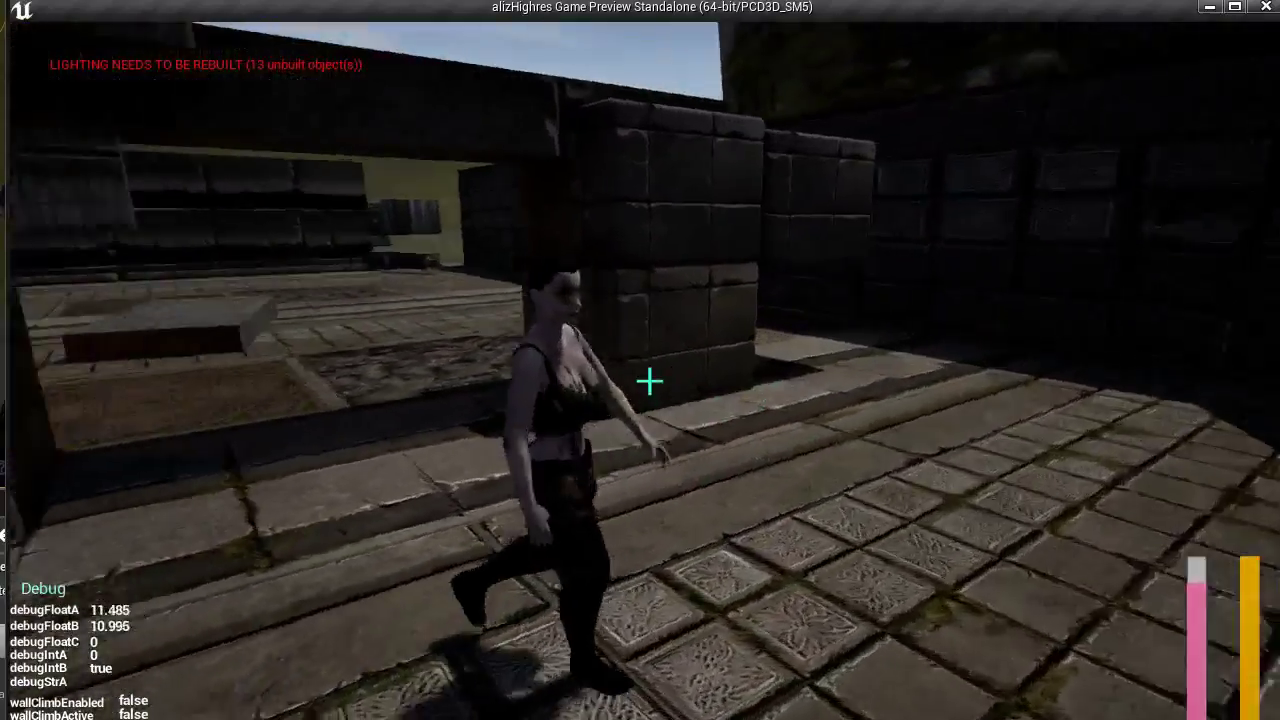
key(w)
key(w)
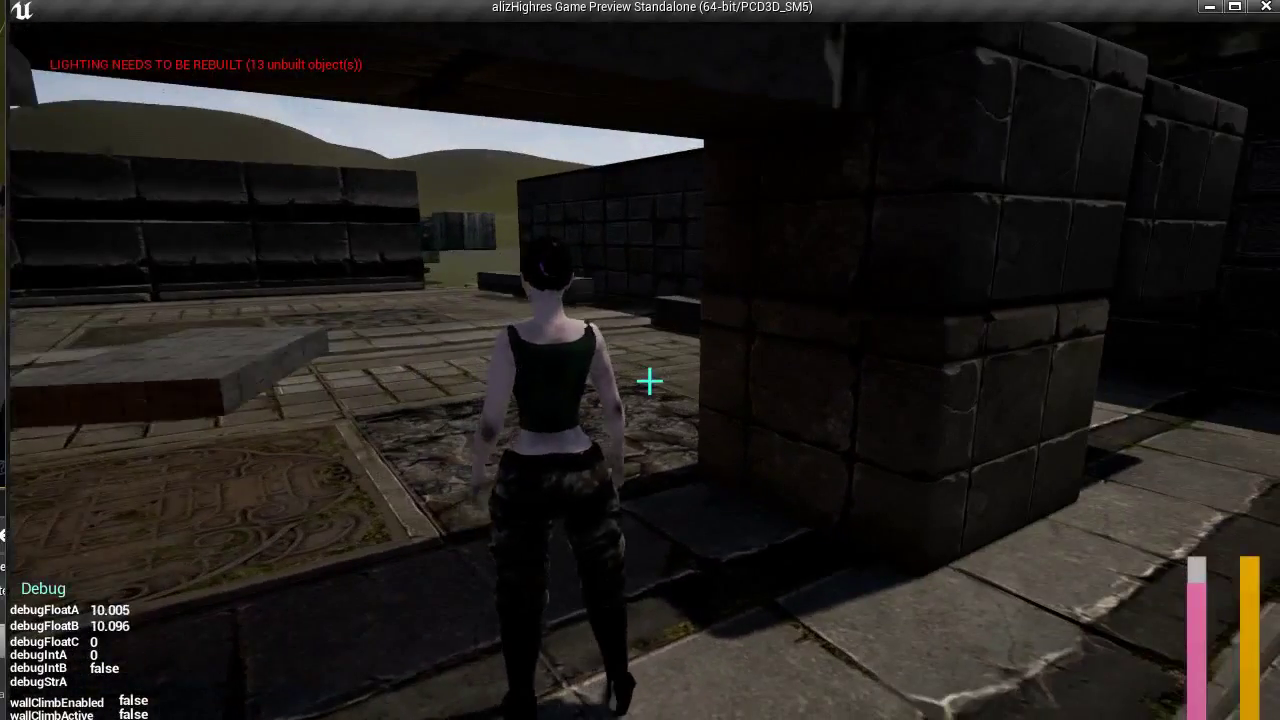
- Perform a series of combat attacks beside the pillar to check the top and trousers for clipping in extreme poses
click(649, 381)
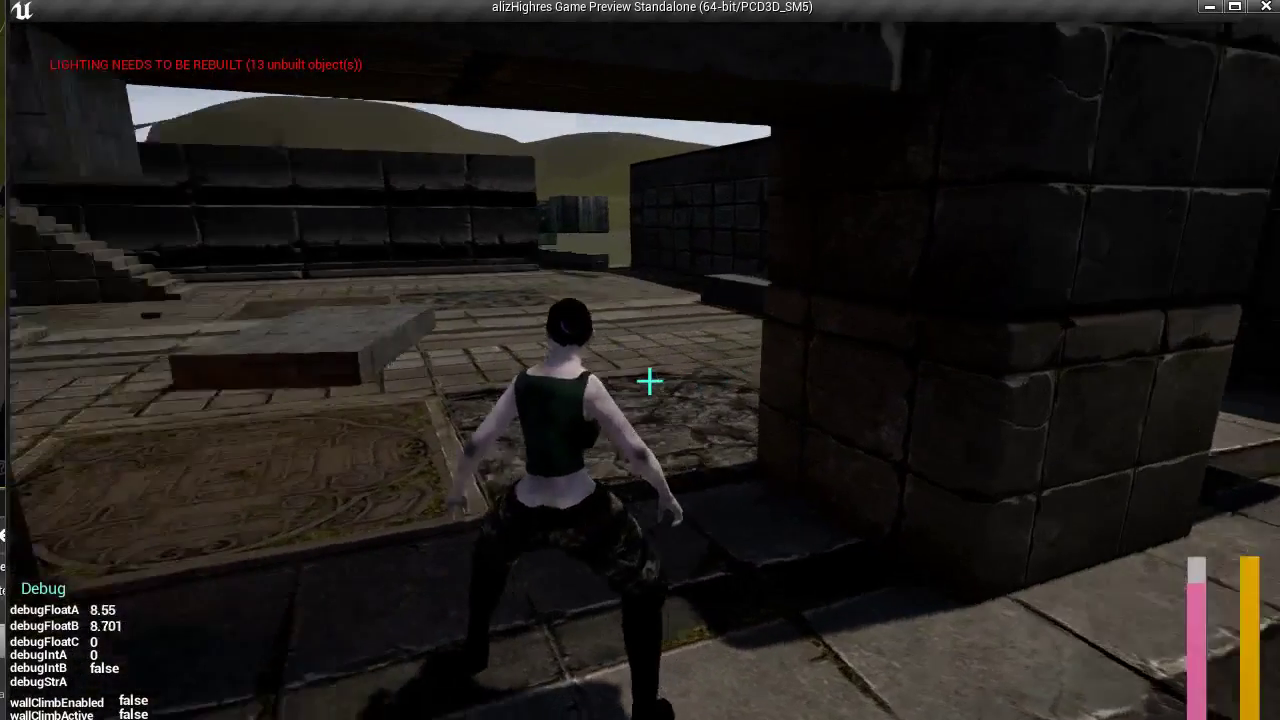
click(649, 381)
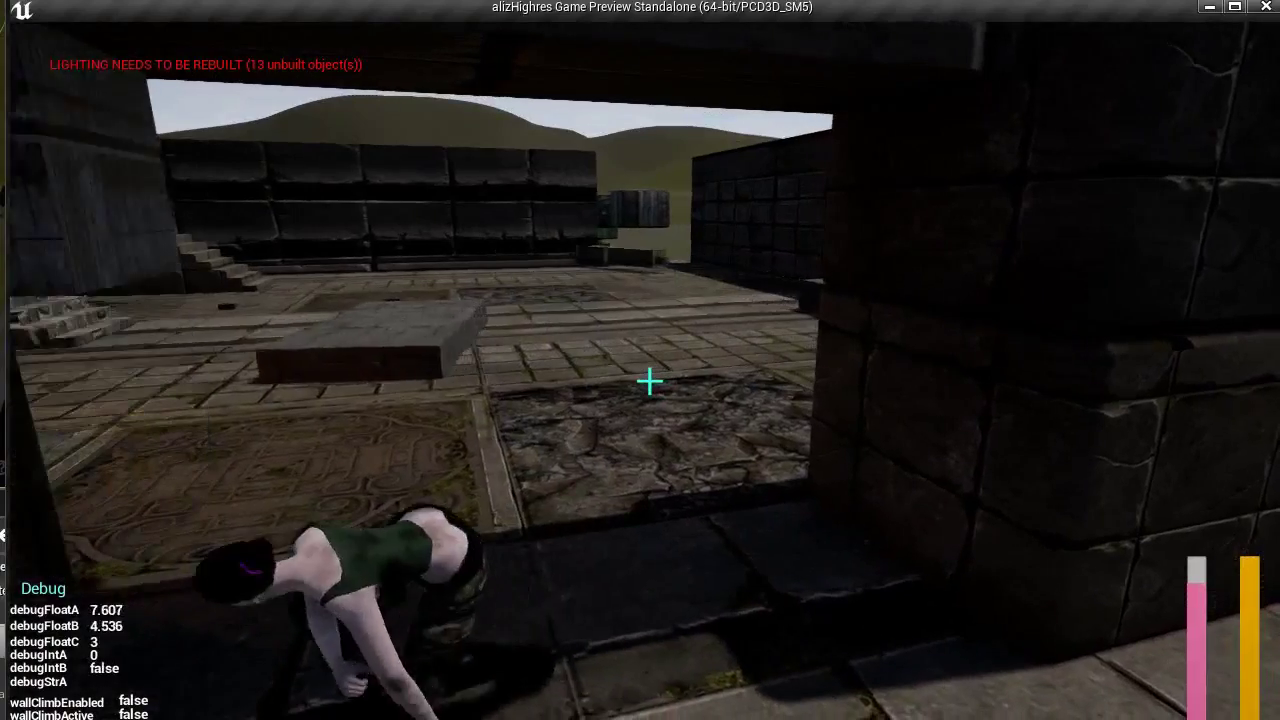
click(649, 381)
click(649, 381)
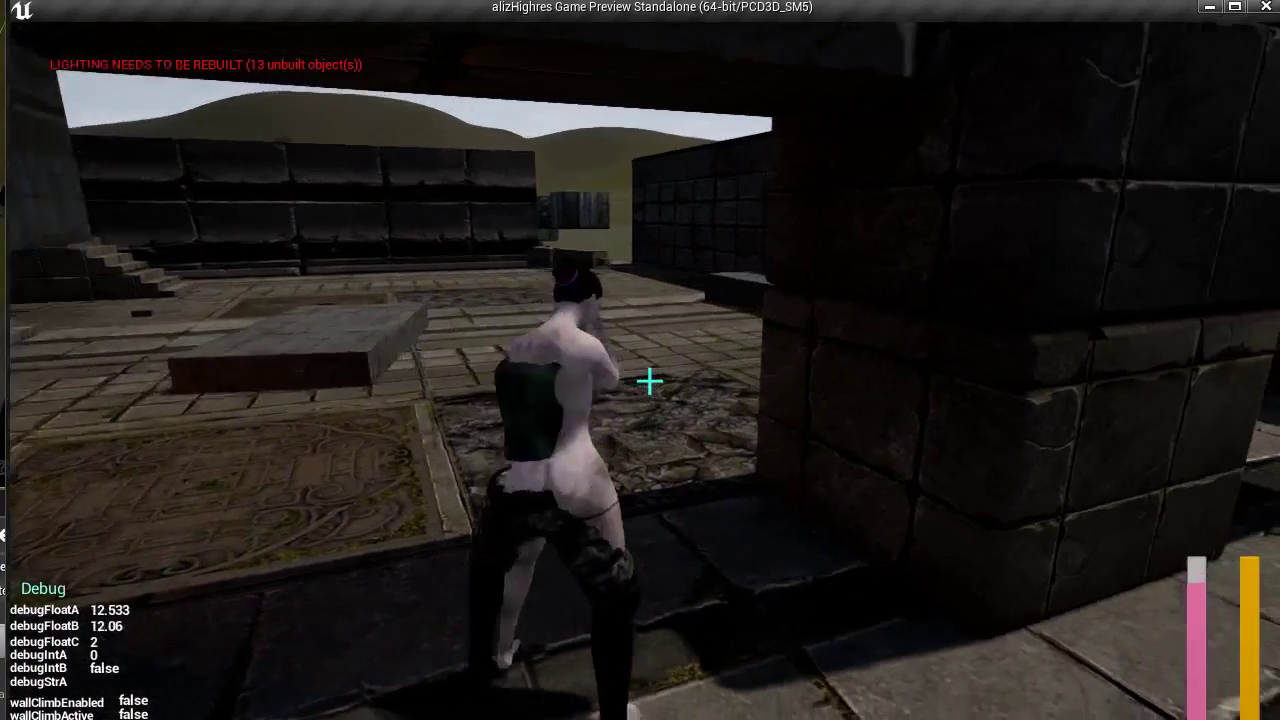
click(649, 381)
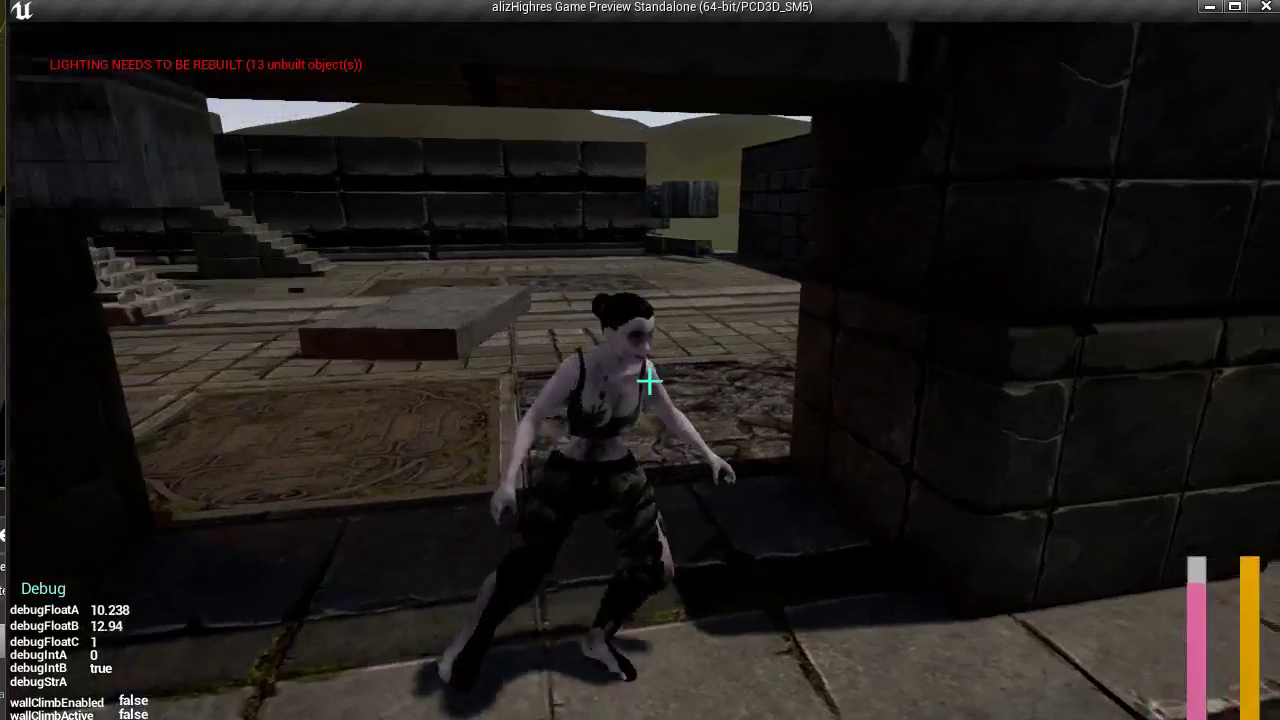
click(649, 381)
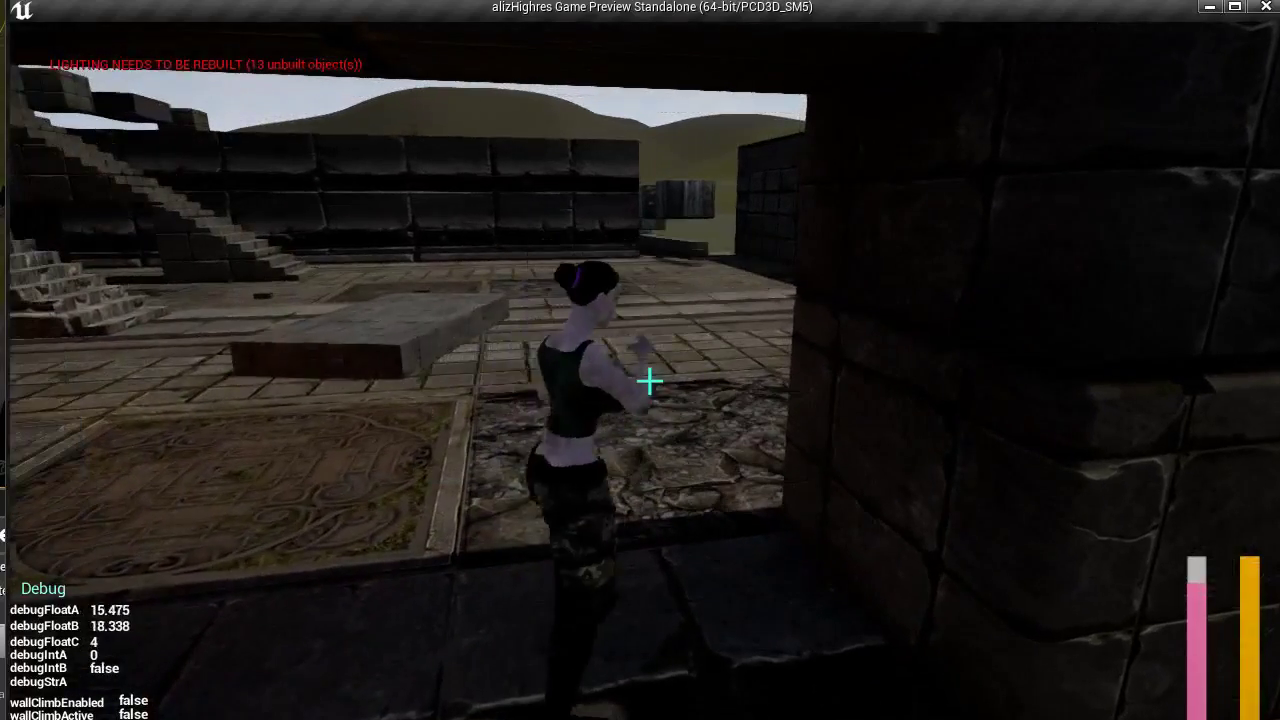
key(w)
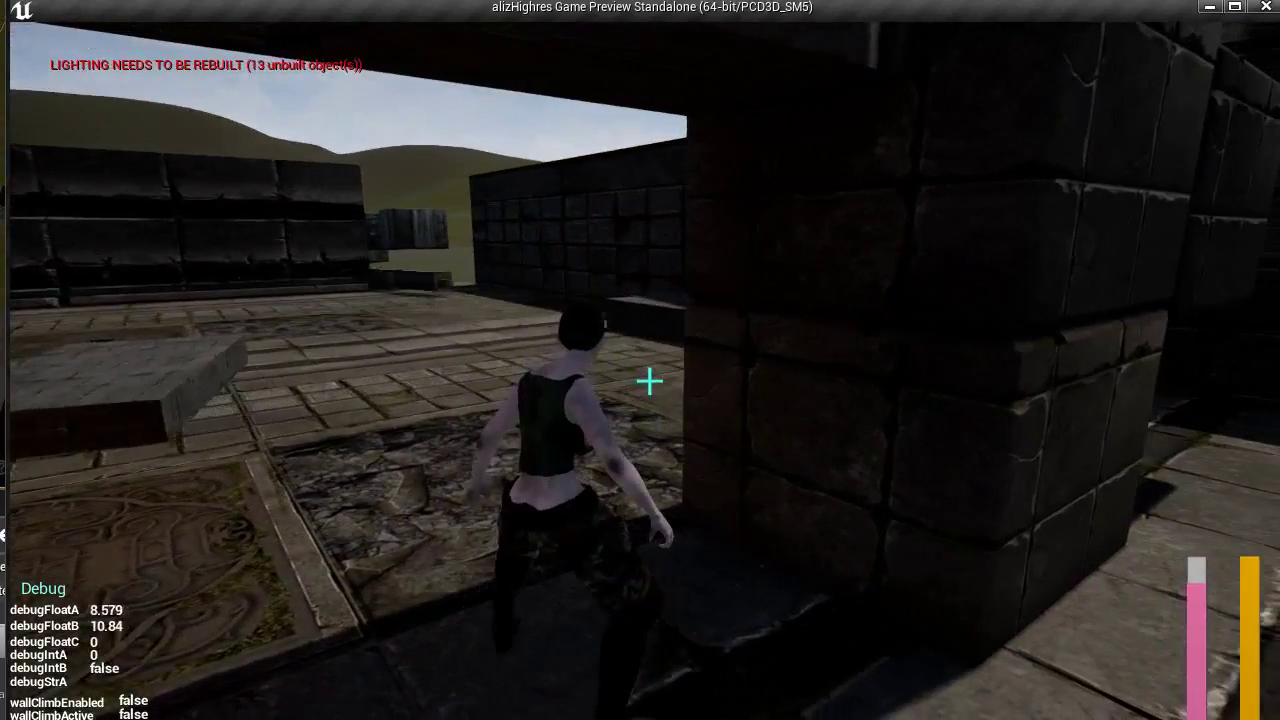
click(649, 381)
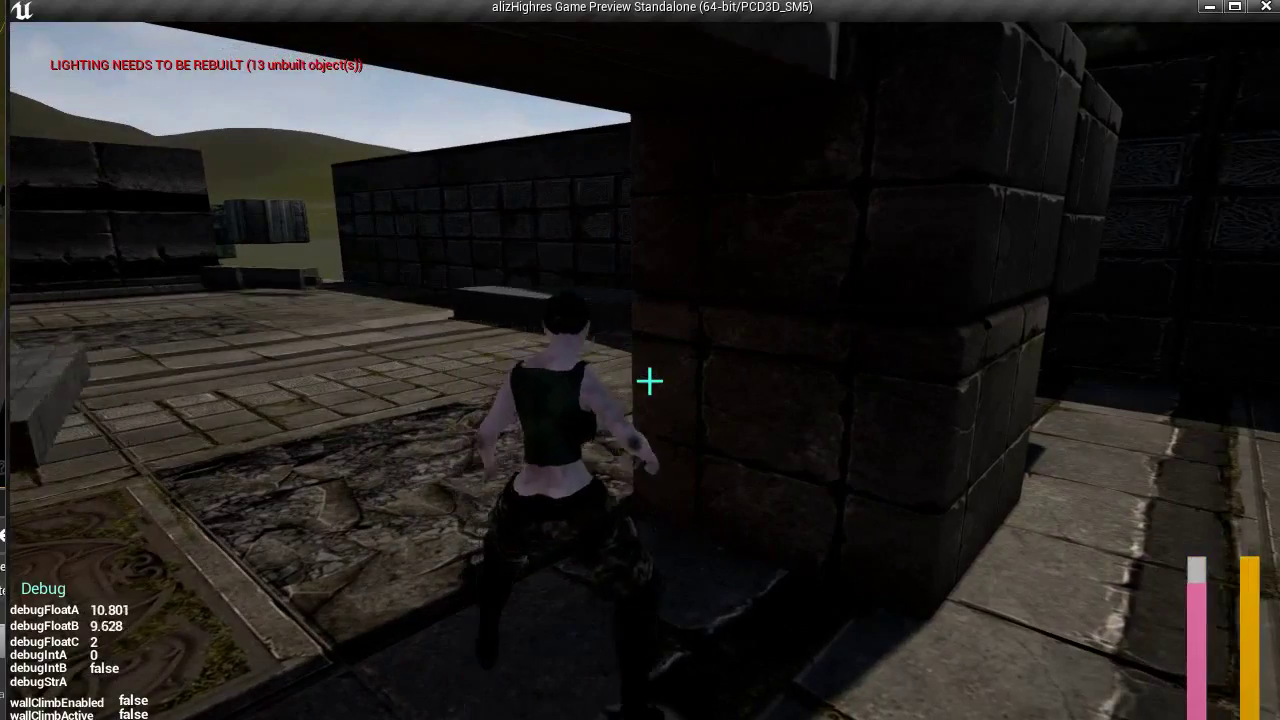
click(649, 381)
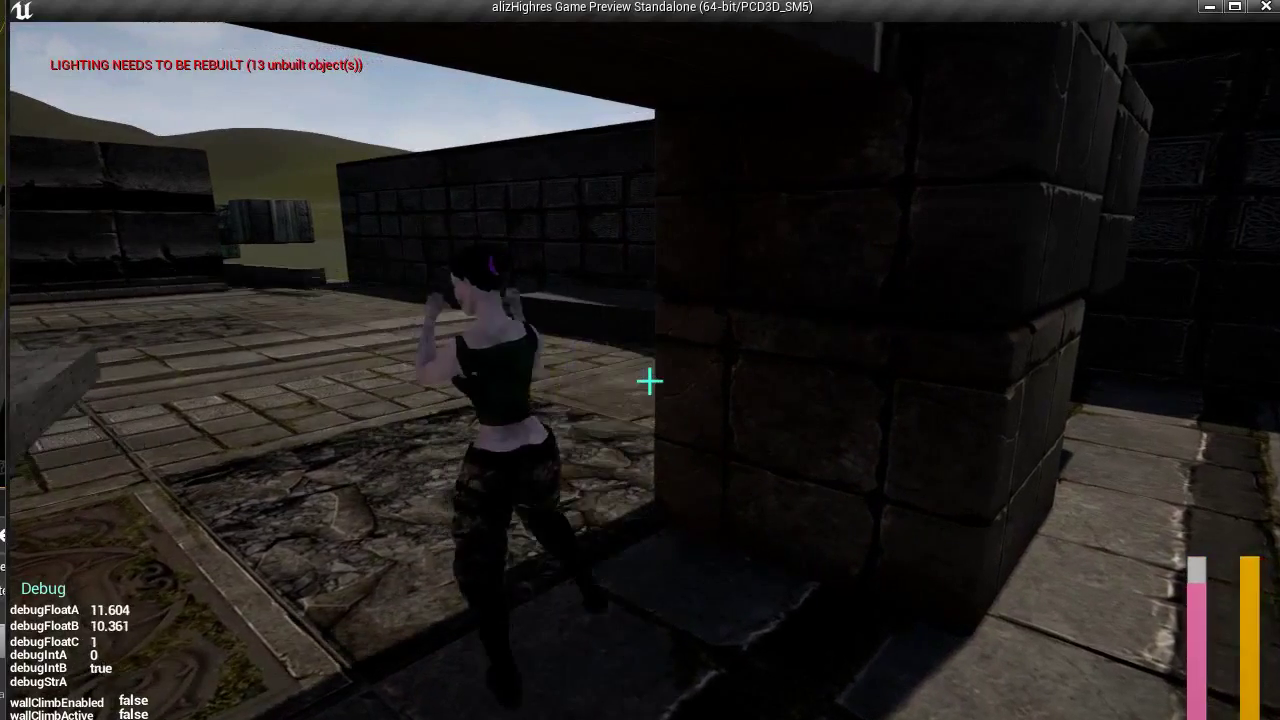
key(s)
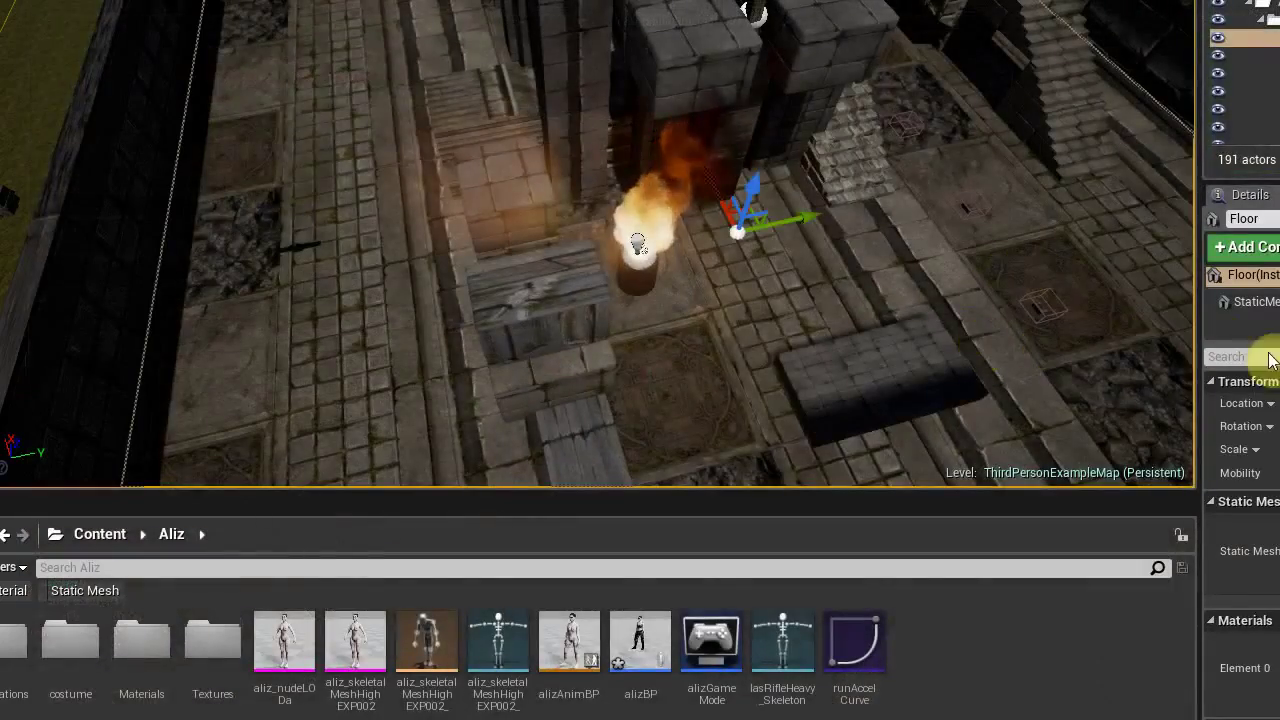
- Bring the alizBP blueprint window into view to review its costume mesh components and move it back off the level editor
drag(1279, 130, 278, 0)
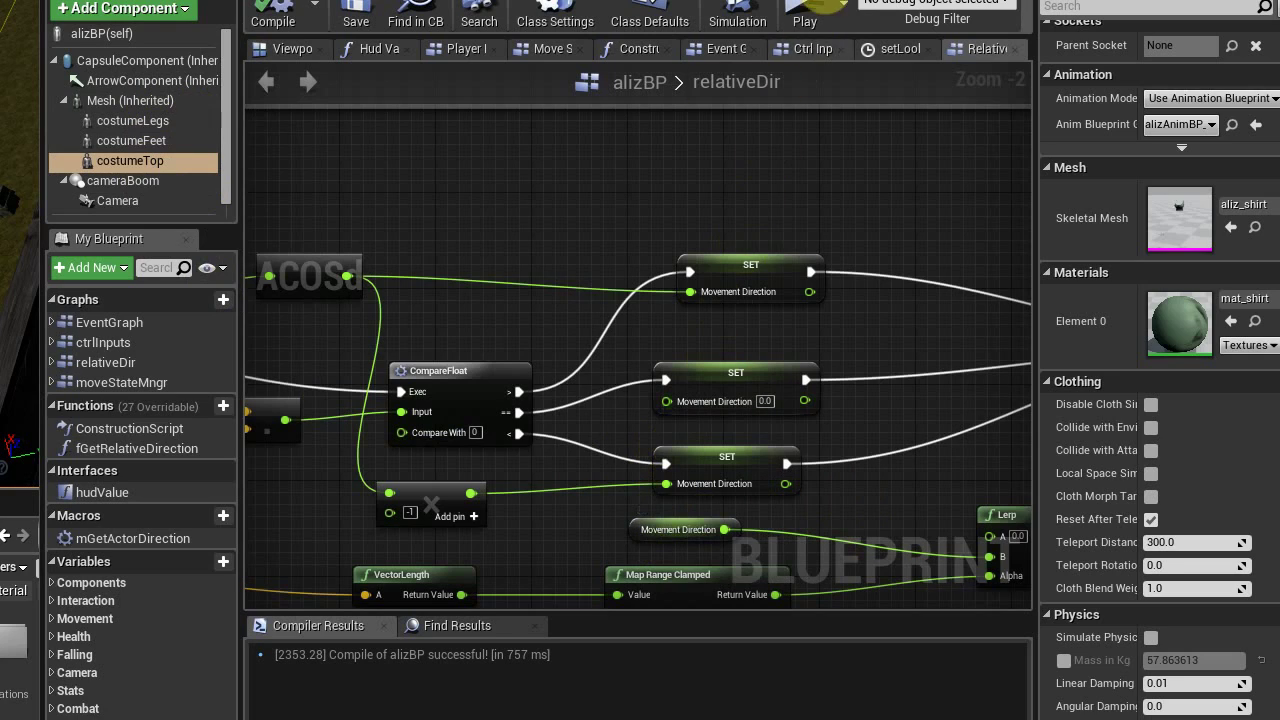
drag(900, 0, 1279, 60)
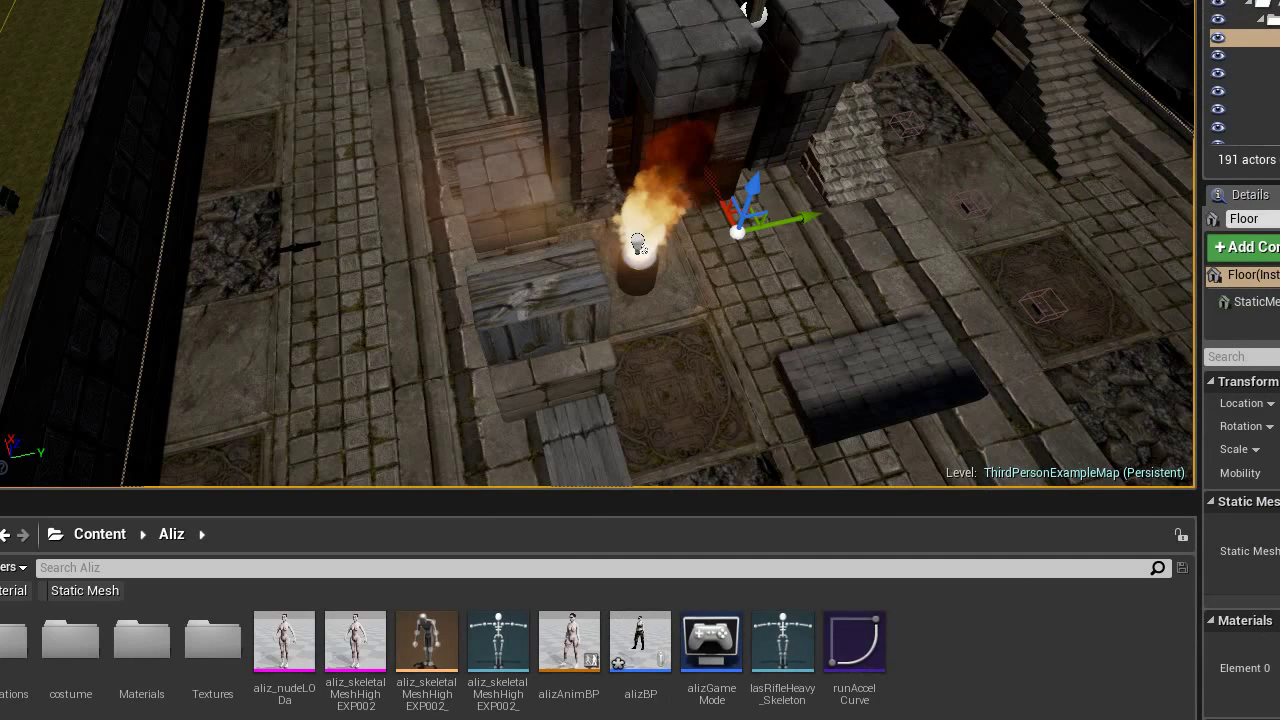